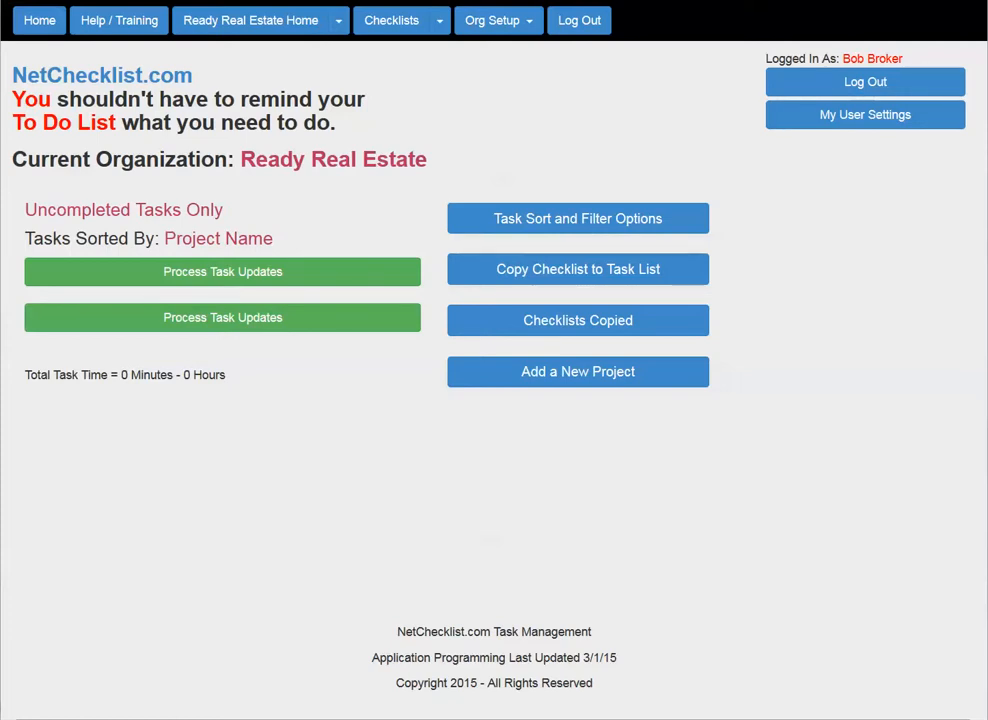
Open the New Listing for Sale - Version 1 checklist for editing and review its individual tasks.
left_click(387, 26)
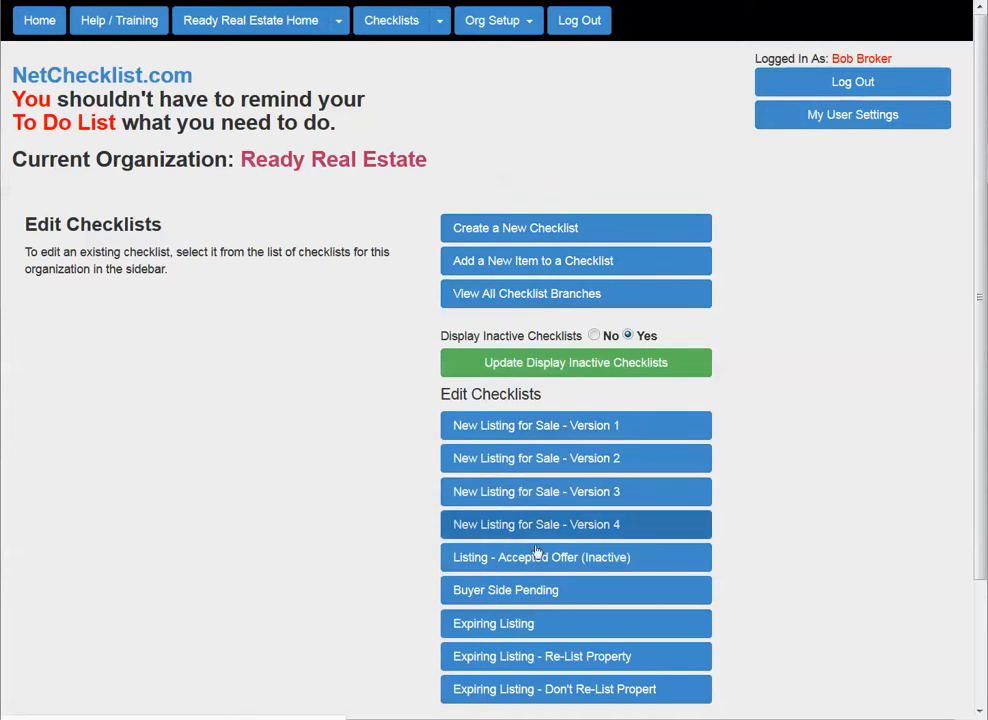
left_click(547, 430)
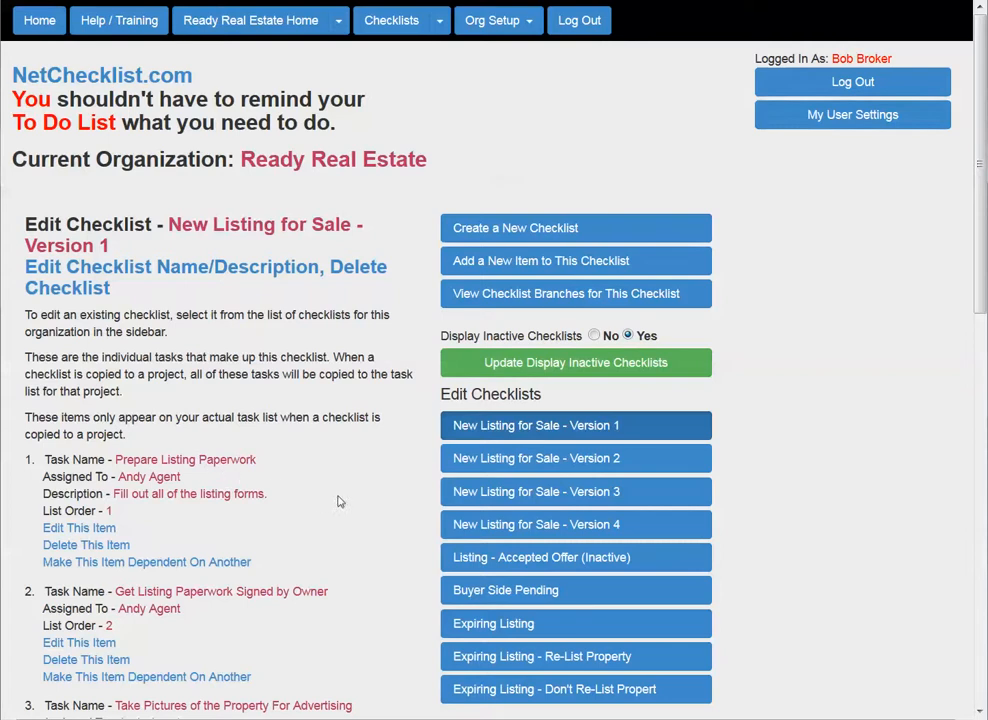
scroll(378, 505, "down", 8)
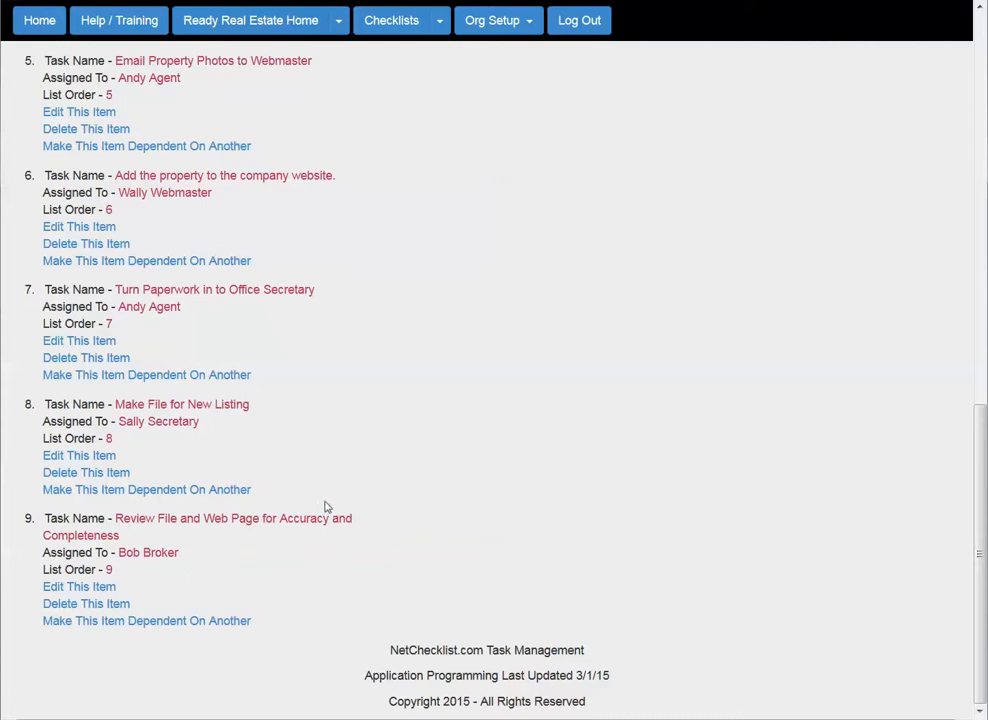
scroll(325, 507, "up", 3)
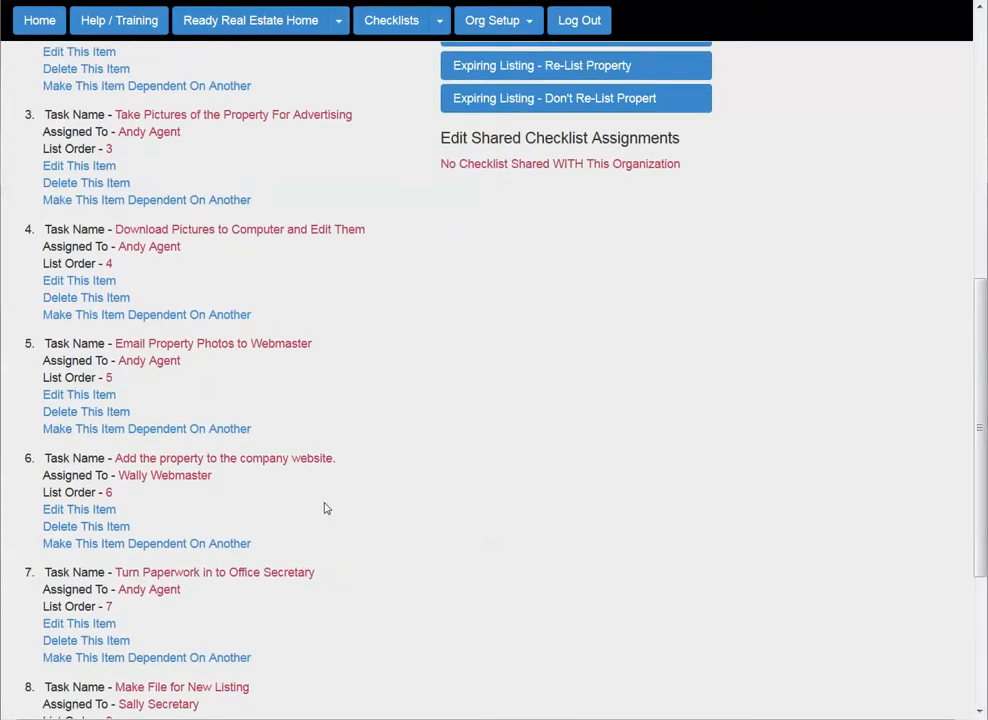
scroll(325, 507, "up", 6)
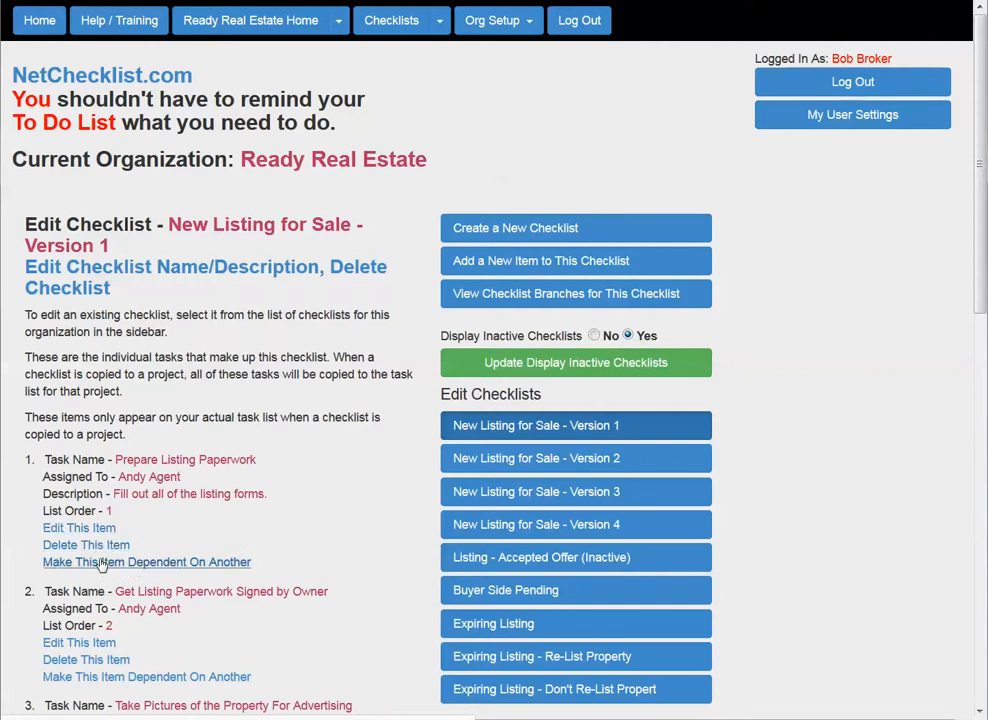
mouse_move(101, 565)
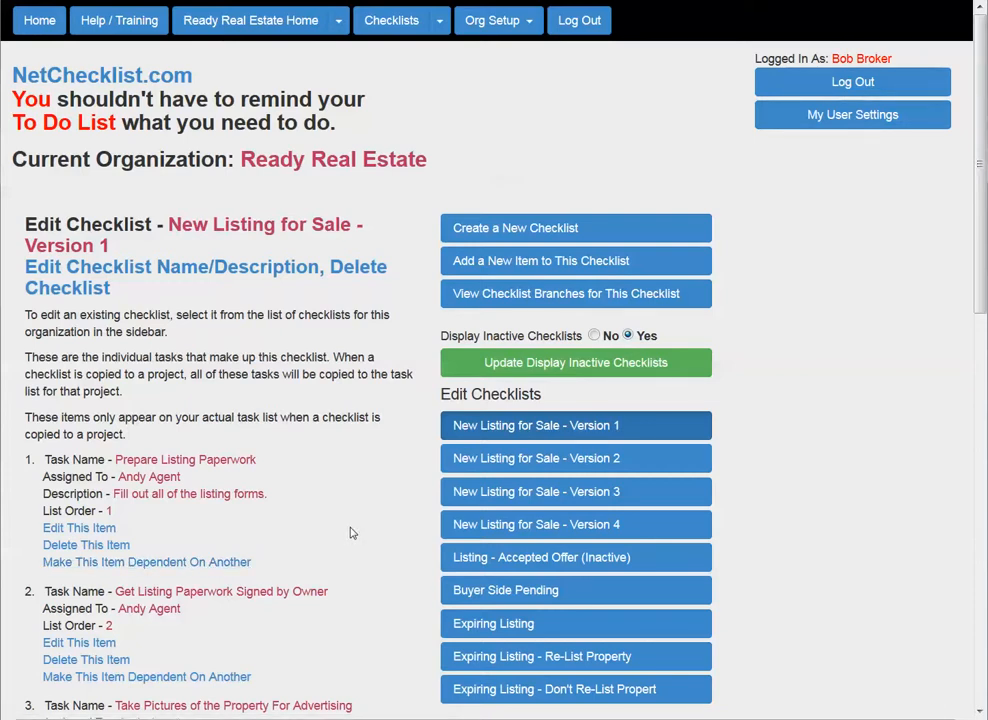
Open the checklist's name and description settings and examine its name, description and inactive option, leaving Checklist Inactive set to No.
left_click(270, 279)
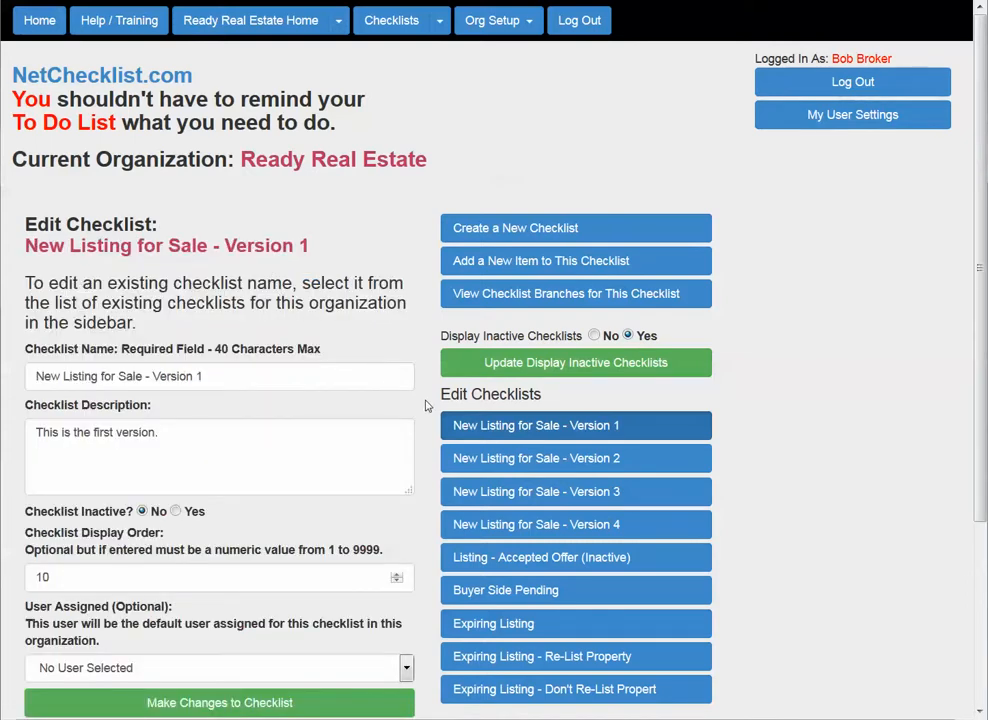
scroll(427, 407, "down", 2)
scroll(432, 397, "up", 1)
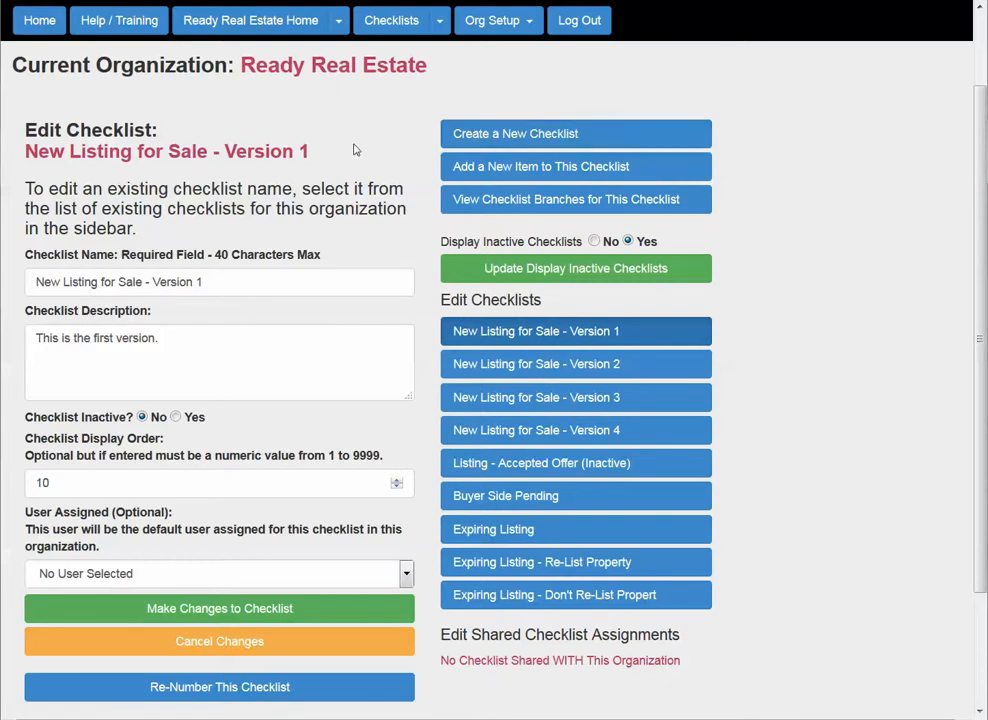
left_click_drag(236, 285, 32, 286)
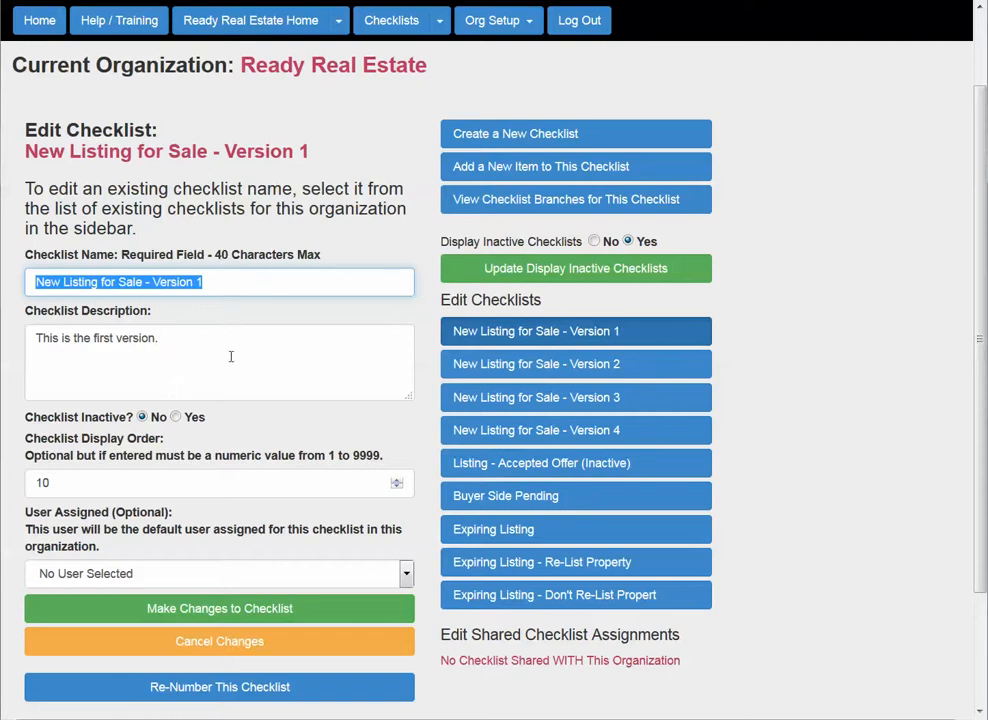
left_click_drag(194, 345, 41, 351)
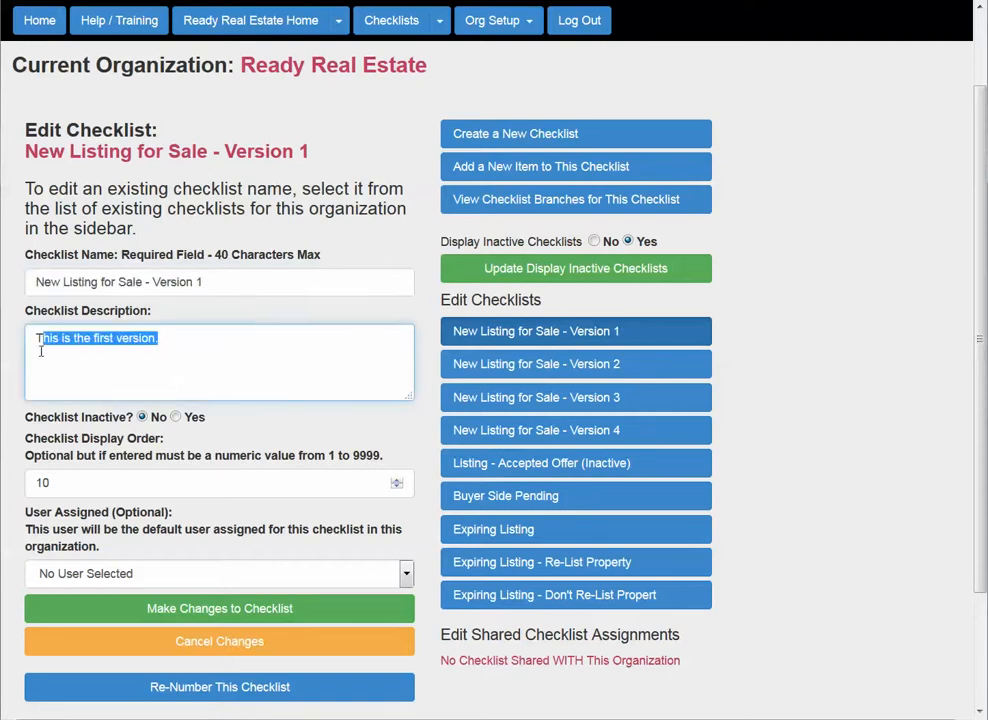
left_click(113, 363)
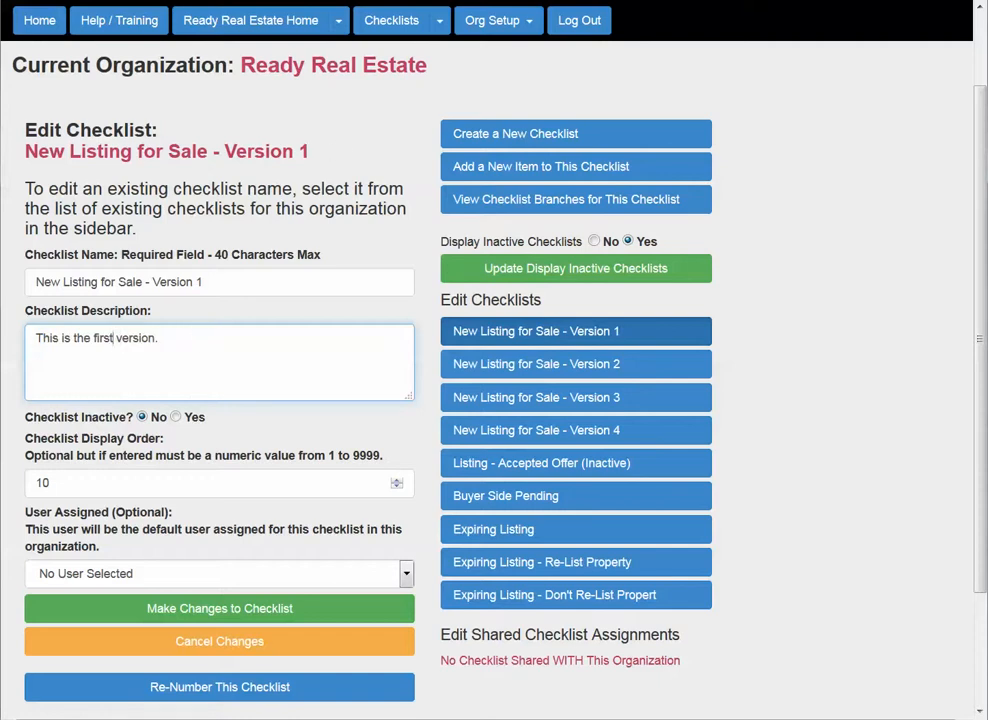
left_click(175, 417)
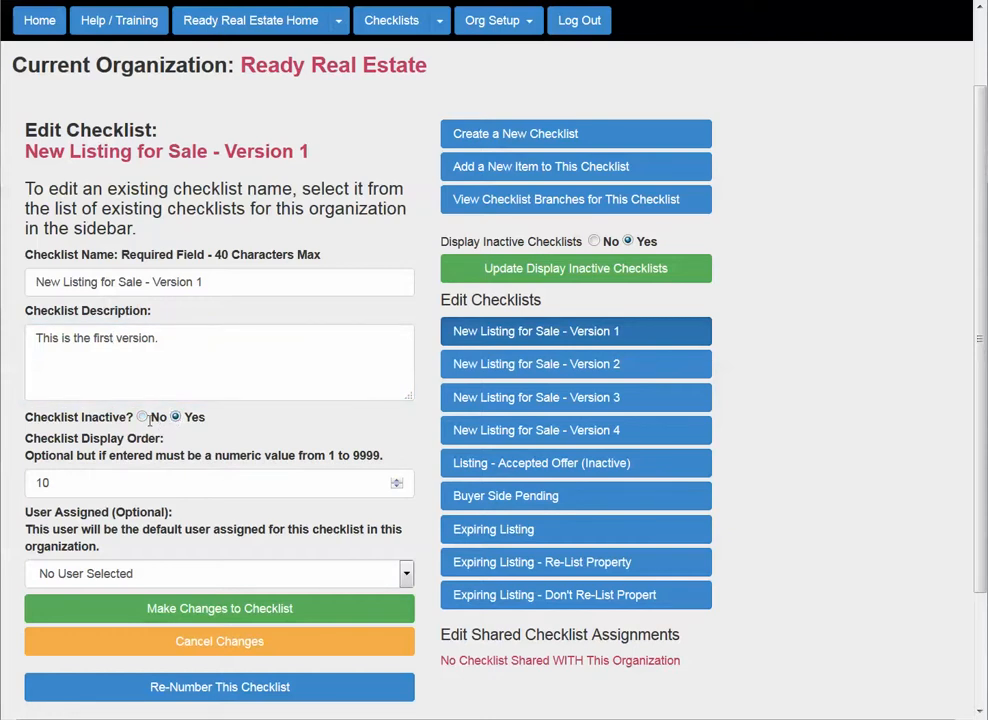
left_click(143, 417)
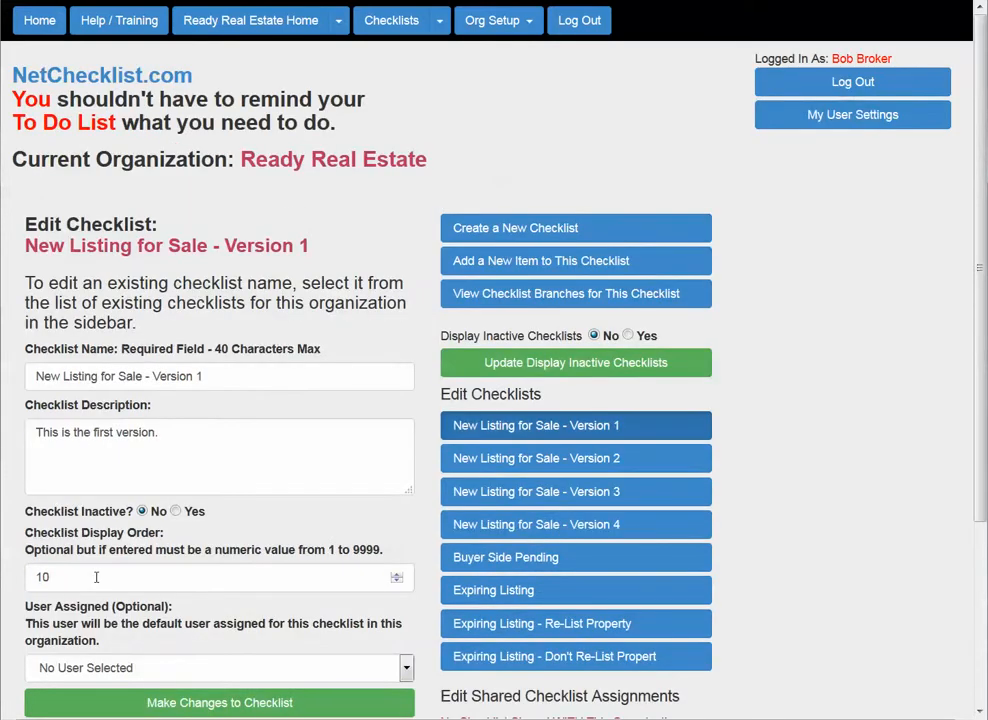
Examine the checklist's display order, the default user option and the note about deleting the checklist.
left_click_drag(68, 578, 3, 576)
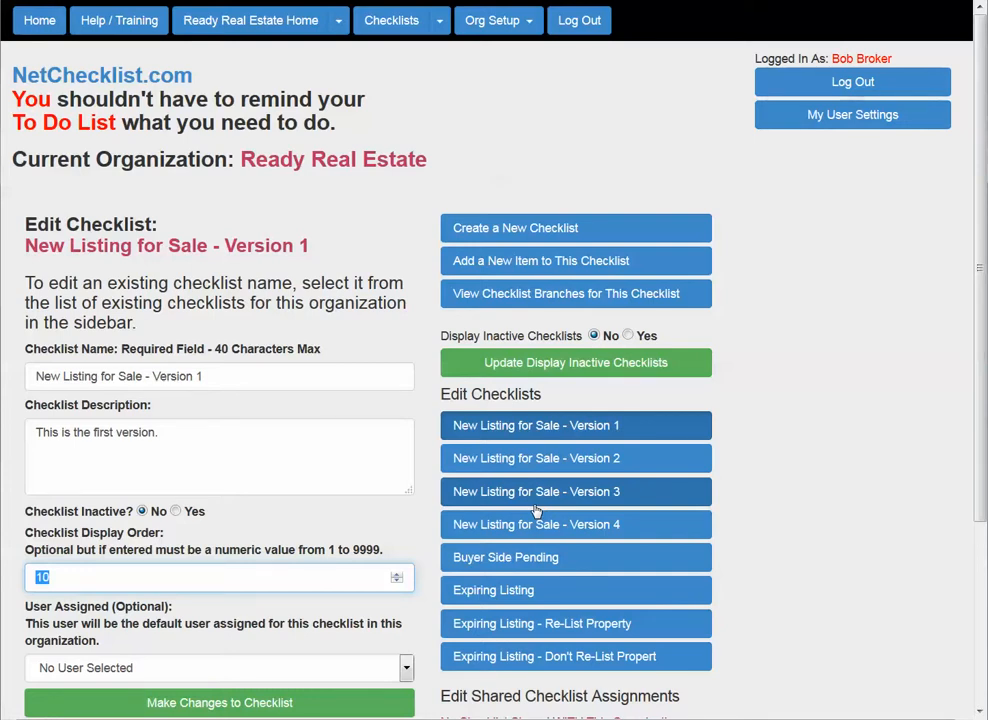
scroll(215, 557, "down", 3)
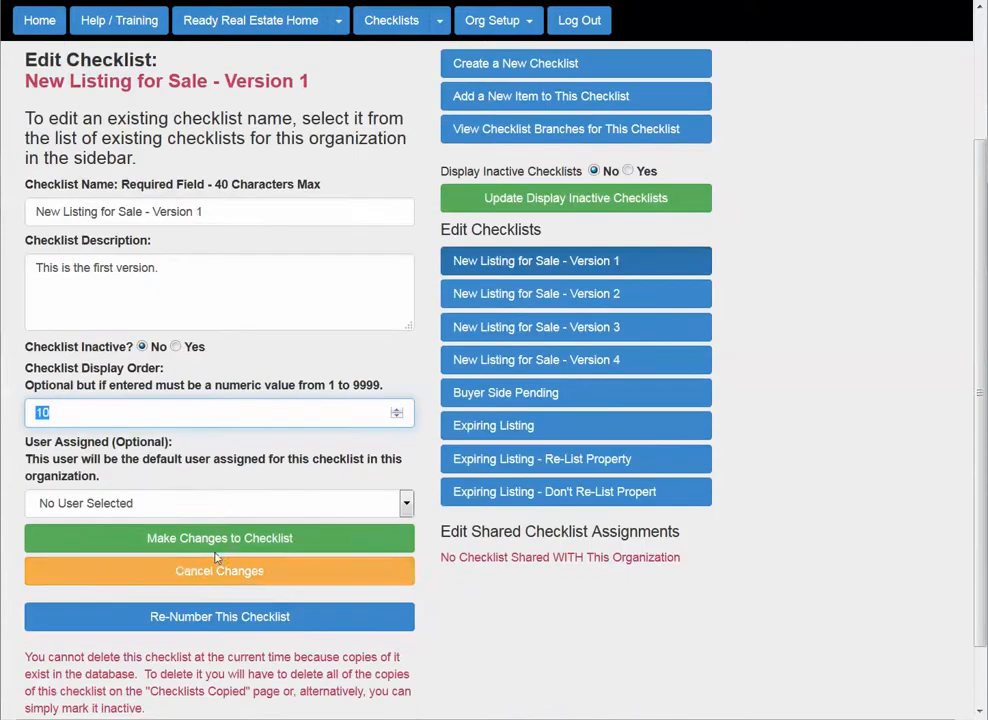
scroll(215, 557, "down", 1)
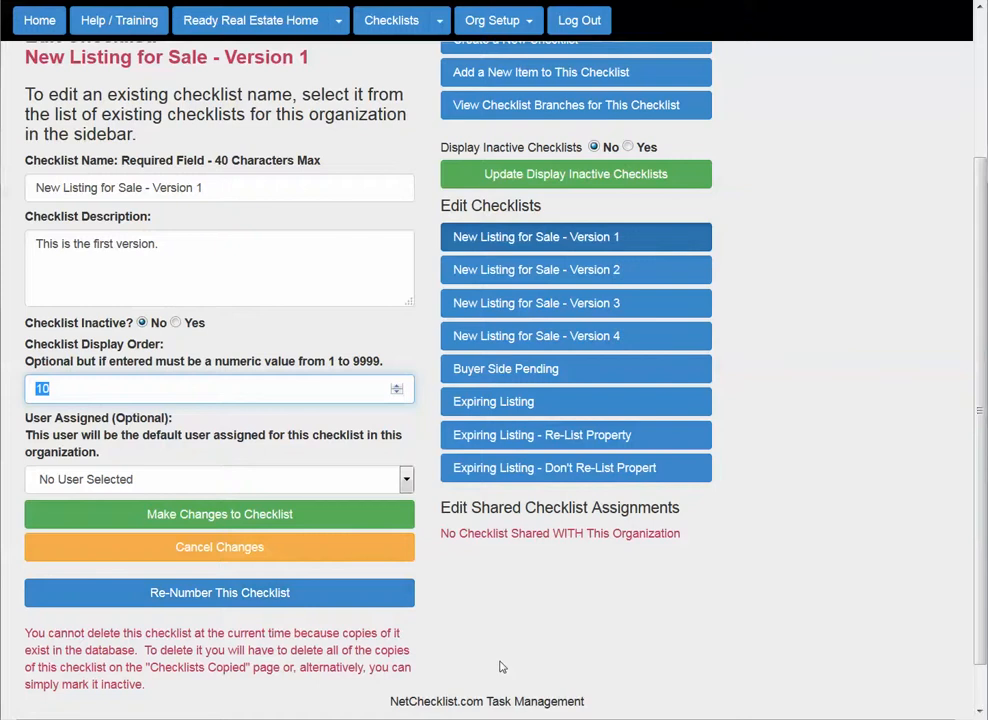
scroll(476, 637, "down", 1)
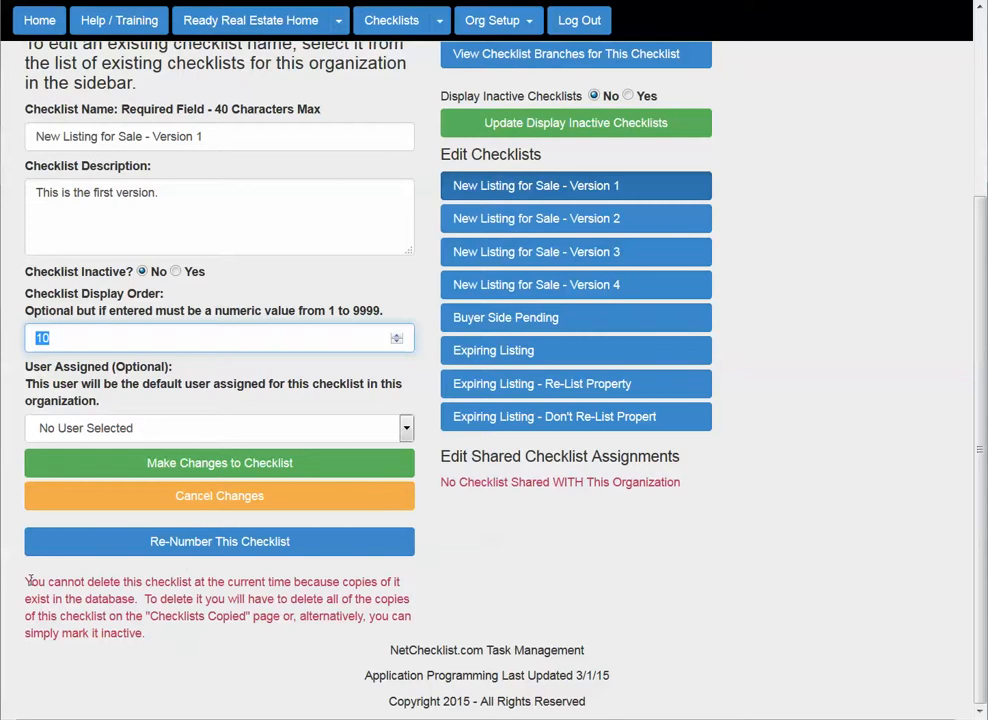
left_click_drag(27, 582, 198, 648)
left_click(198, 648)
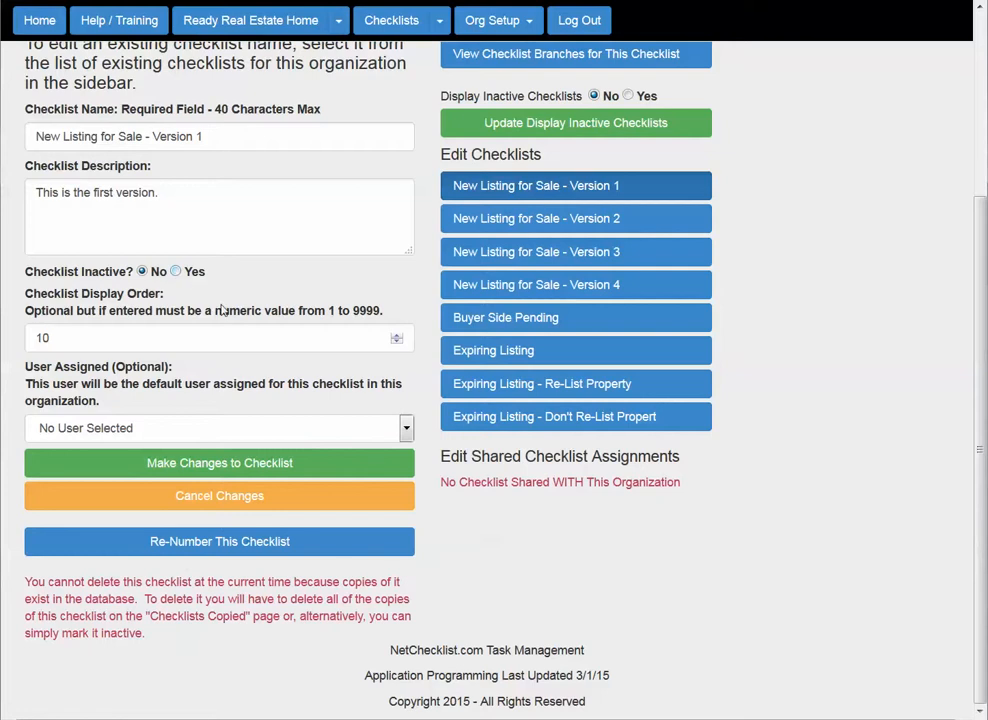
Check the checklist's name once more and leave its settings without saving changes.
scroll(176, 290, "up", 1)
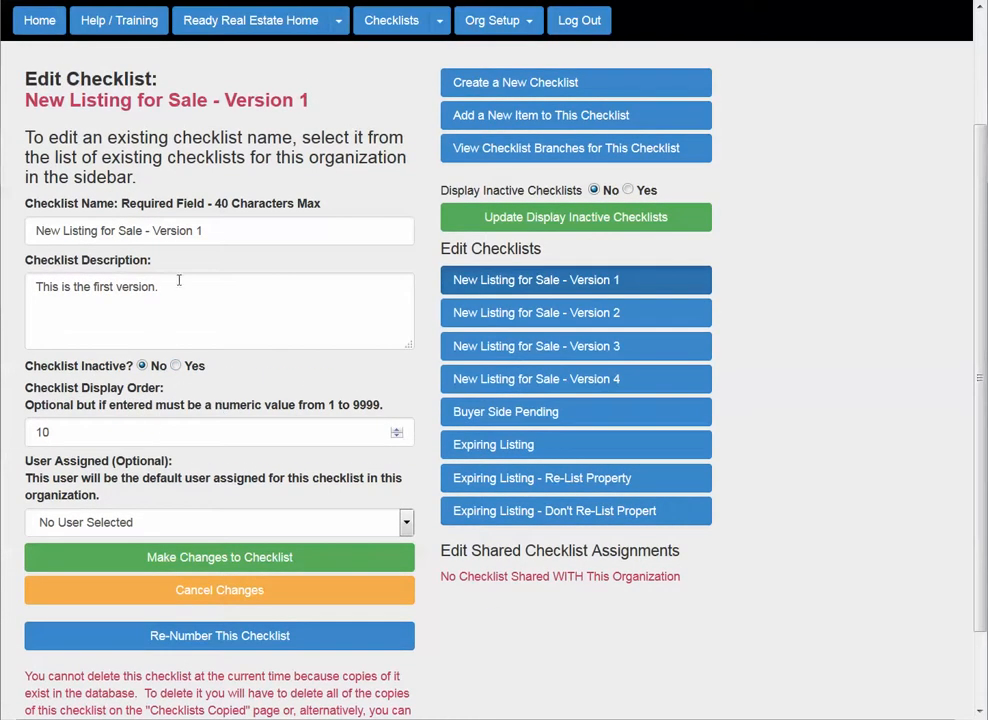
left_click_drag(223, 230, 32, 183)
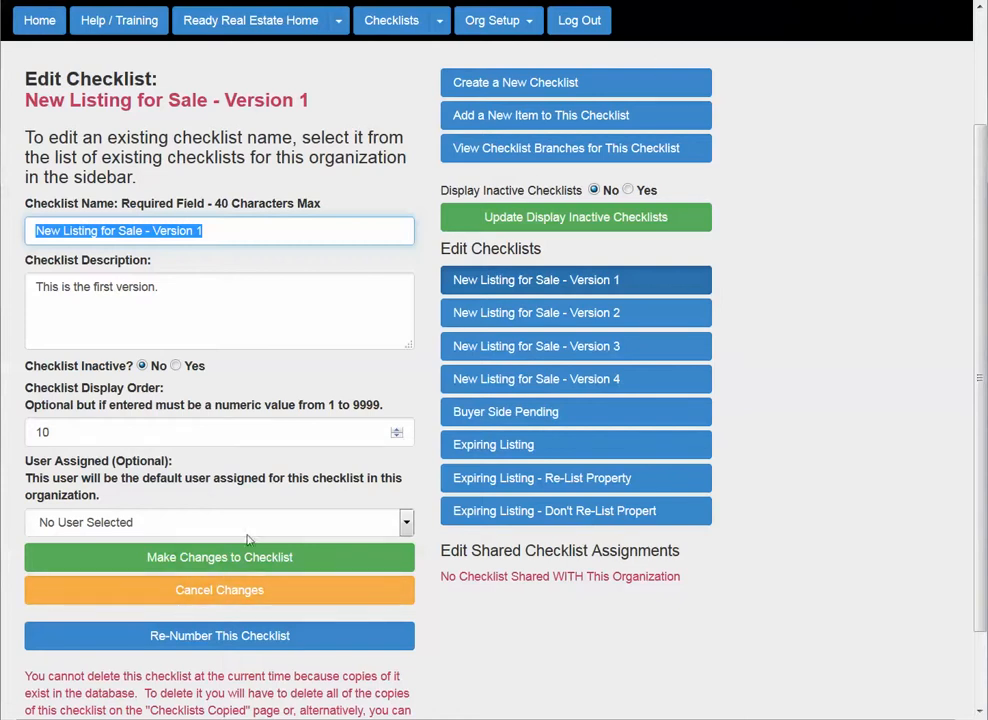
left_click(205, 597)
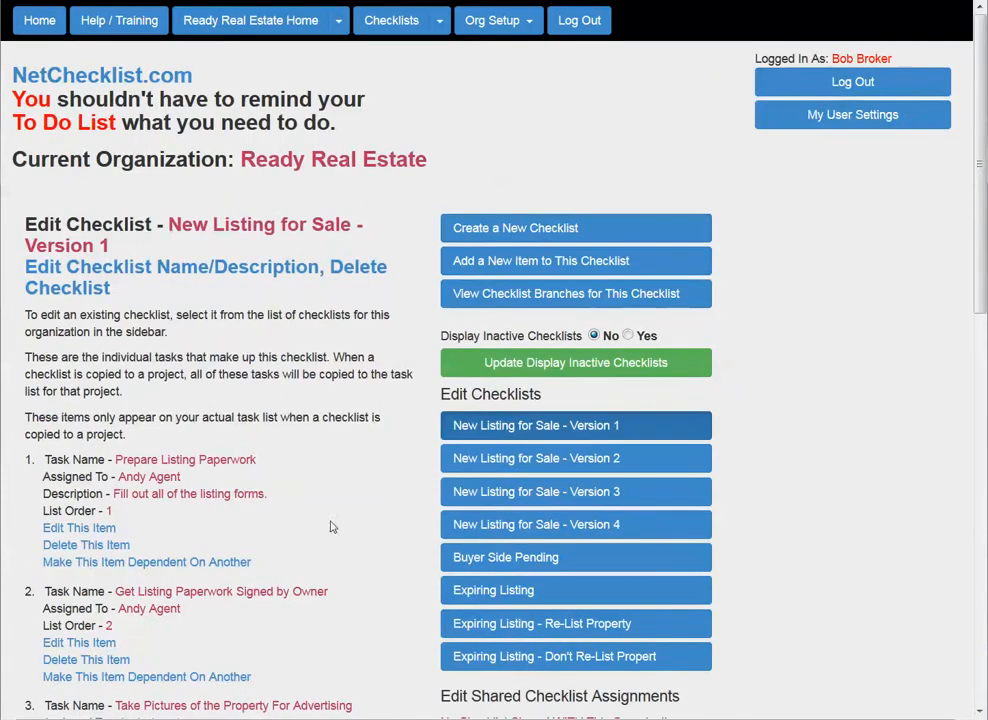
Return to the checklist overview and set Display Inactive Checklists to Yes.
left_click(396, 20)
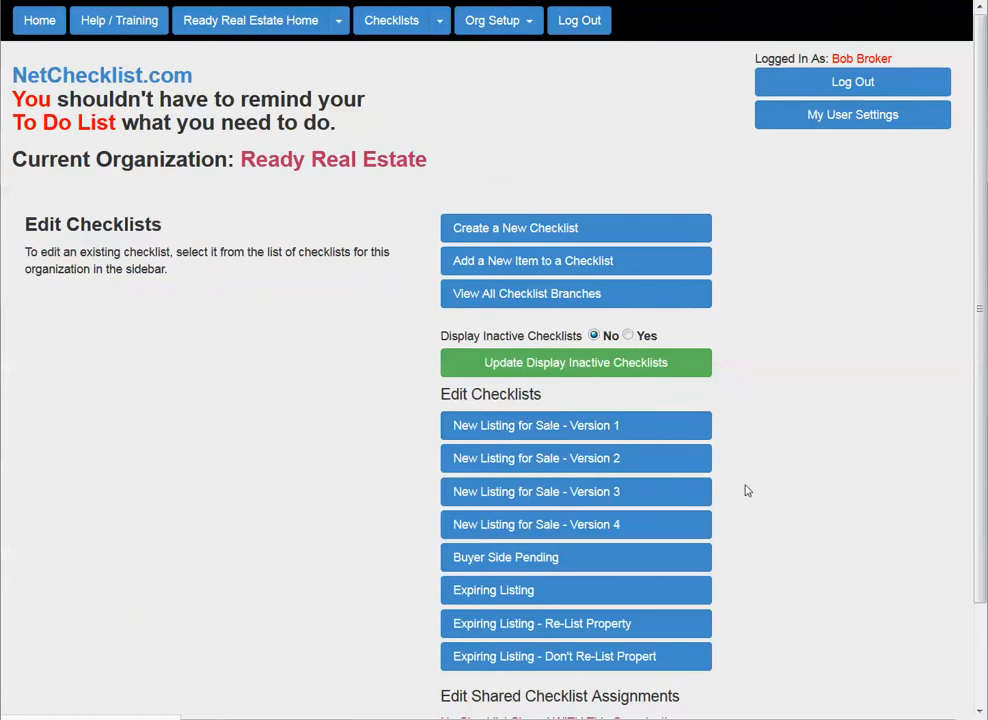
scroll(750, 485, "down", 2)
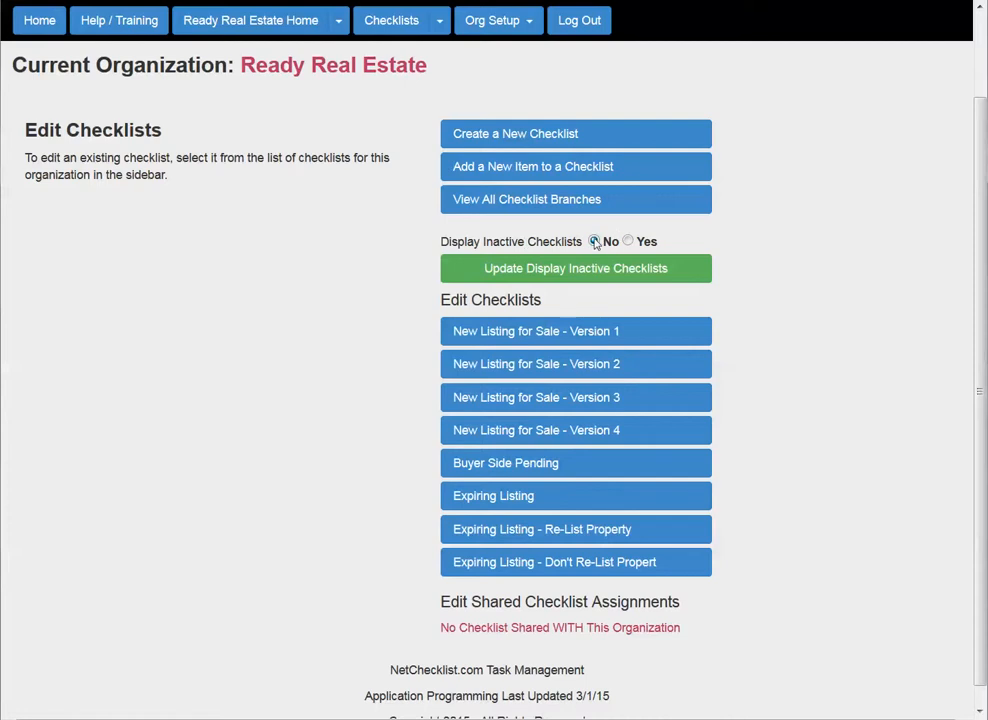
left_click(627, 241)
left_click(612, 270)
scroll(673, 454, "down", 3)
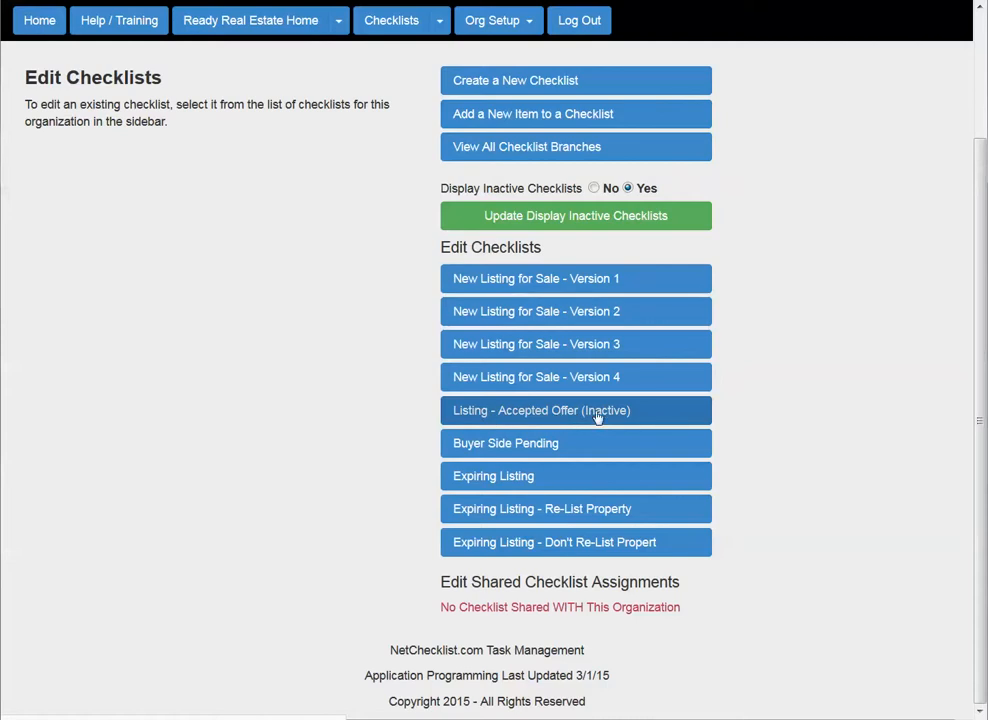
Open the name and description settings of the inactive Listing - Accepted Offer checklist.
left_click(550, 414)
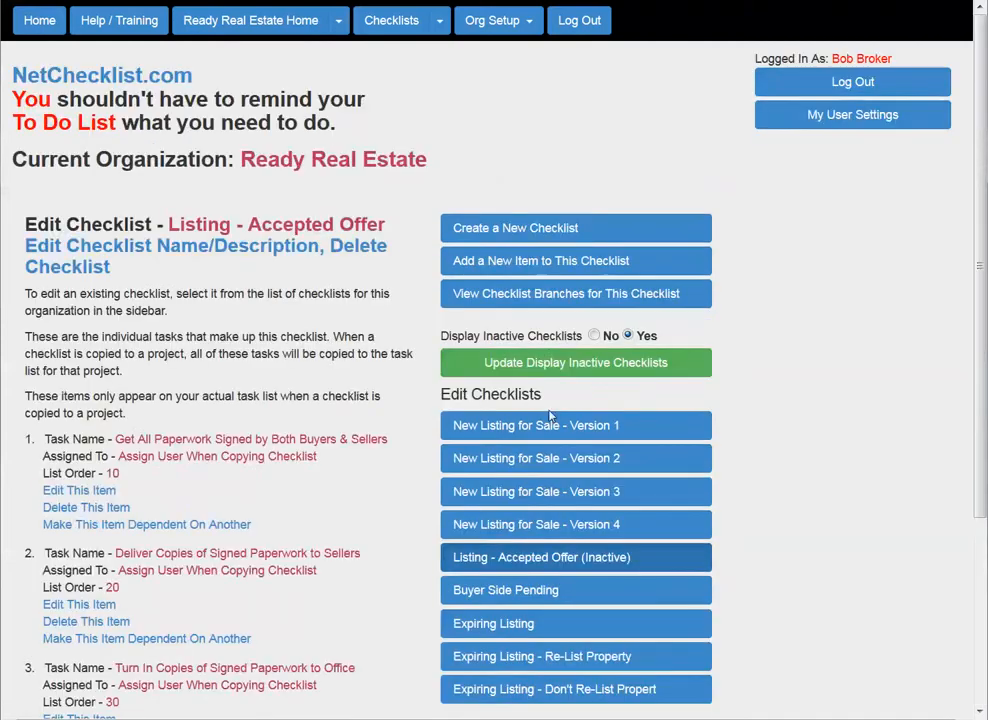
left_click(330, 248)
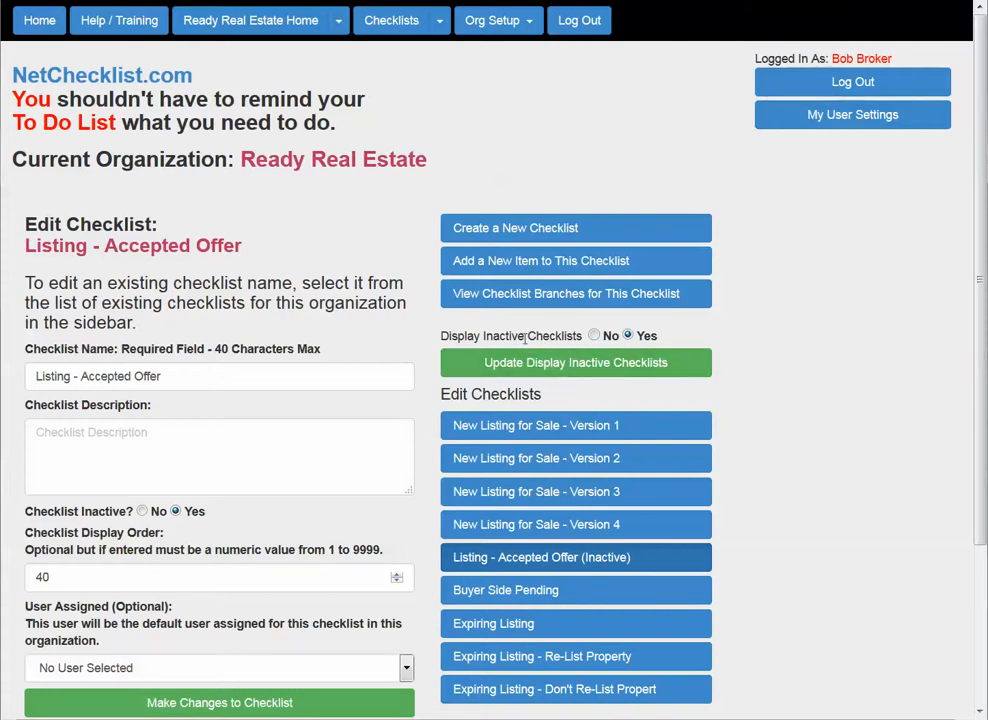
left_click(627, 335)
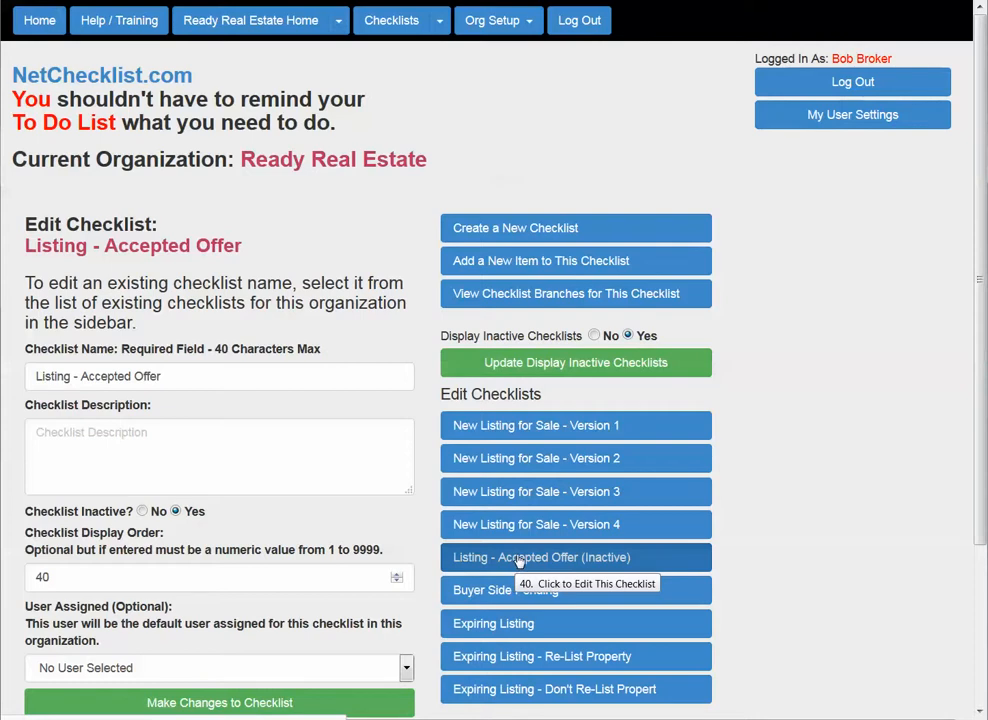
Return to the checklist overview and reopen the name and description settings of New Listing for Sale - Version 1.
left_click(411, 30)
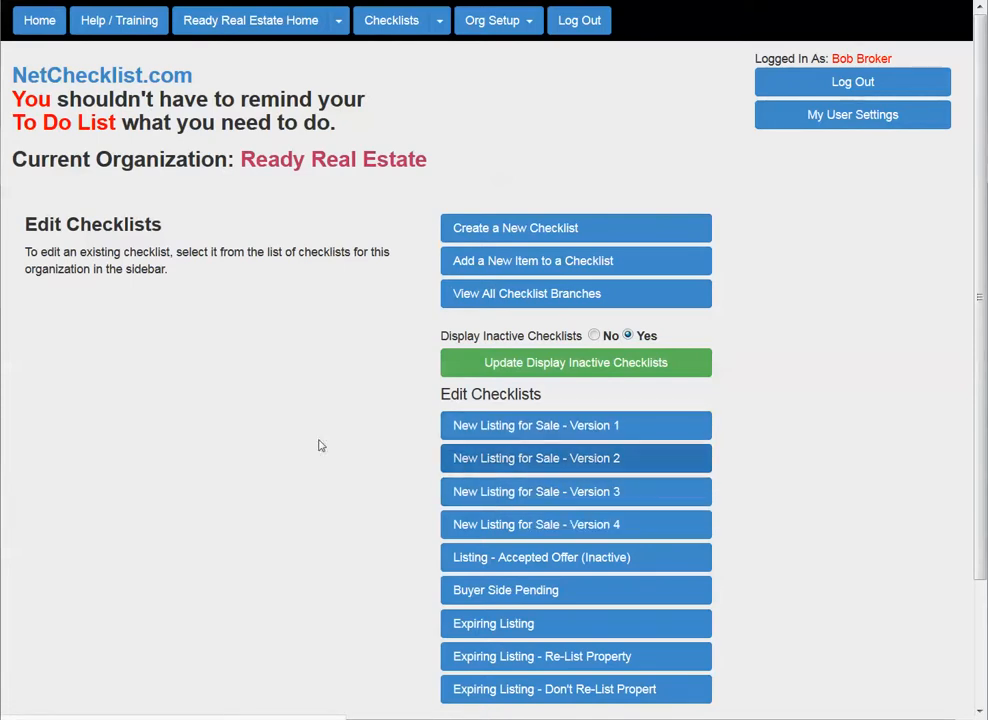
left_click(278, 278)
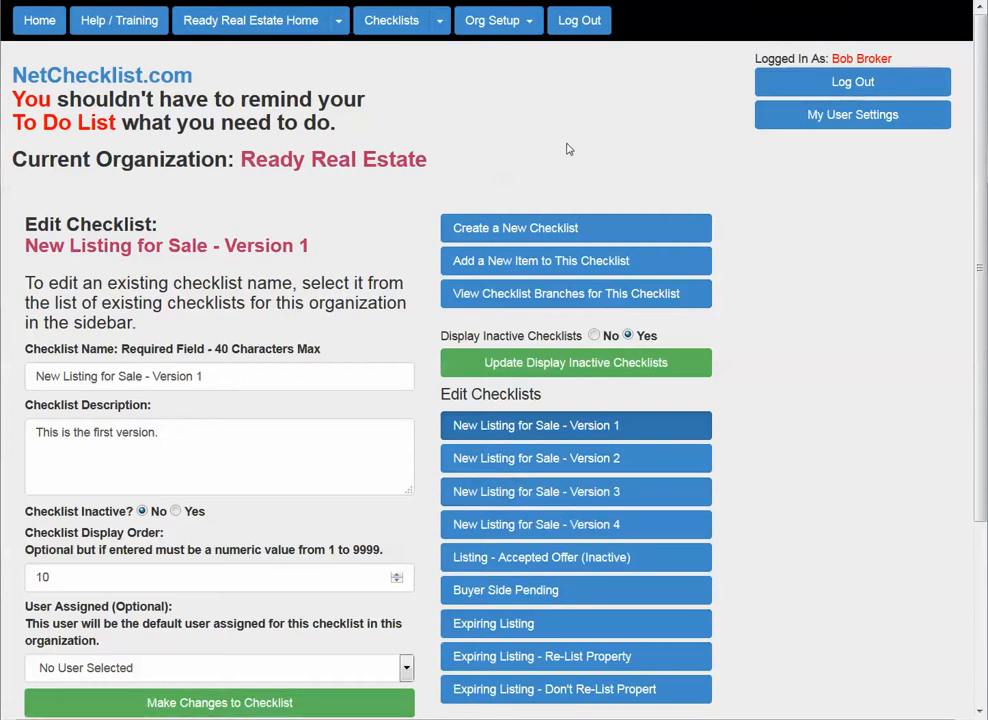
View the blank Create a New Checklist form through both available routes, returning to the checklist overview each time.
left_click(441, 26)
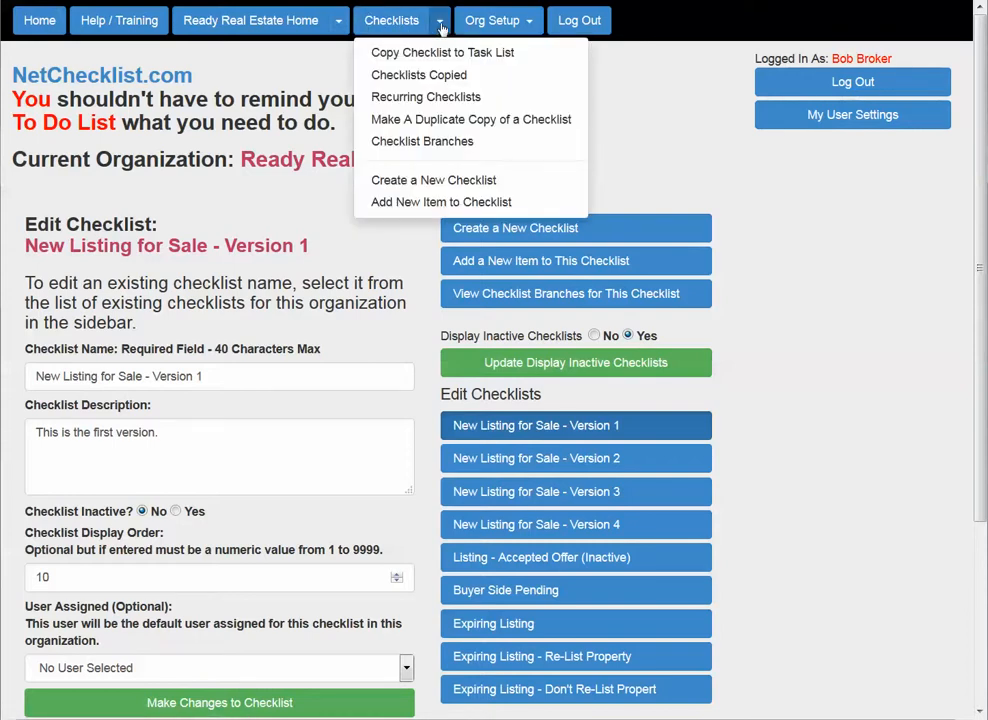
left_click(459, 182)
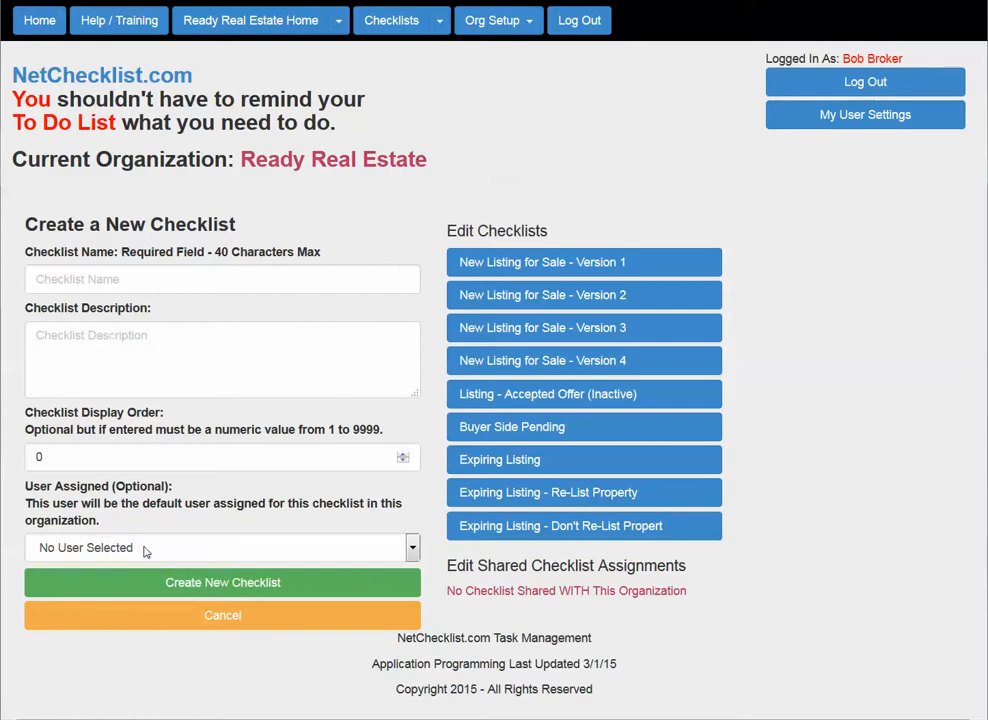
left_click(390, 22)
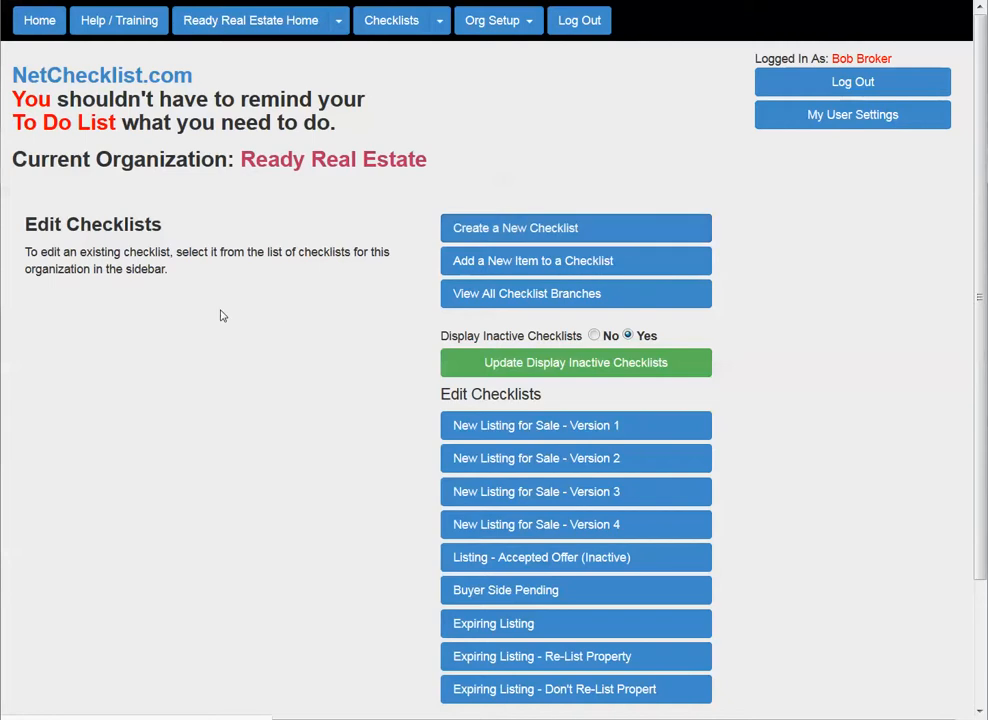
left_click(541, 230)
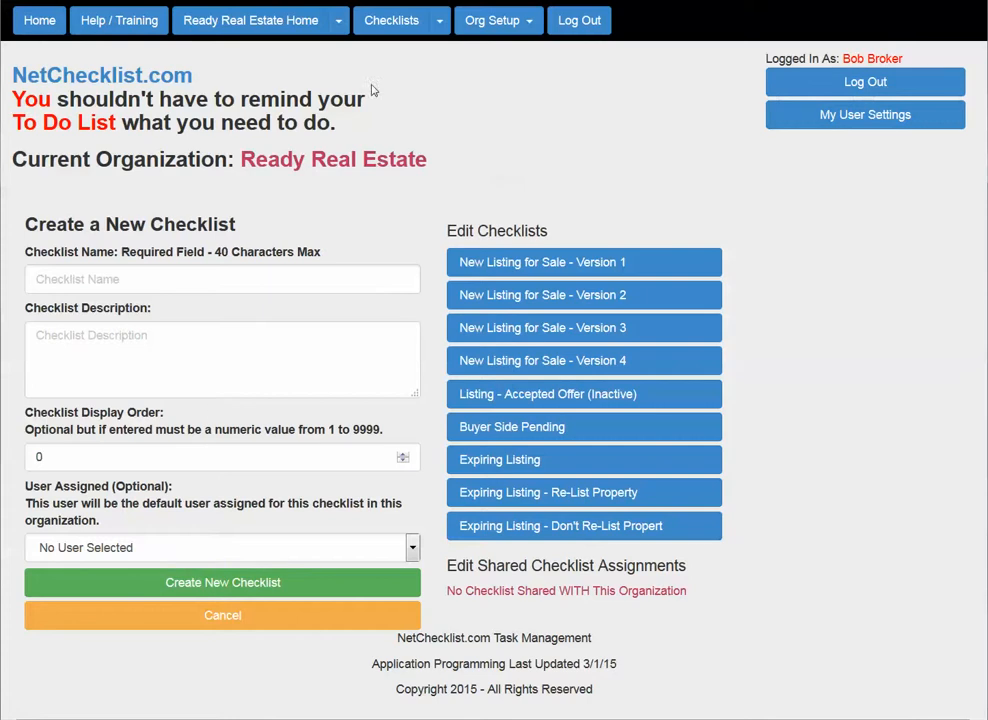
left_click(392, 20)
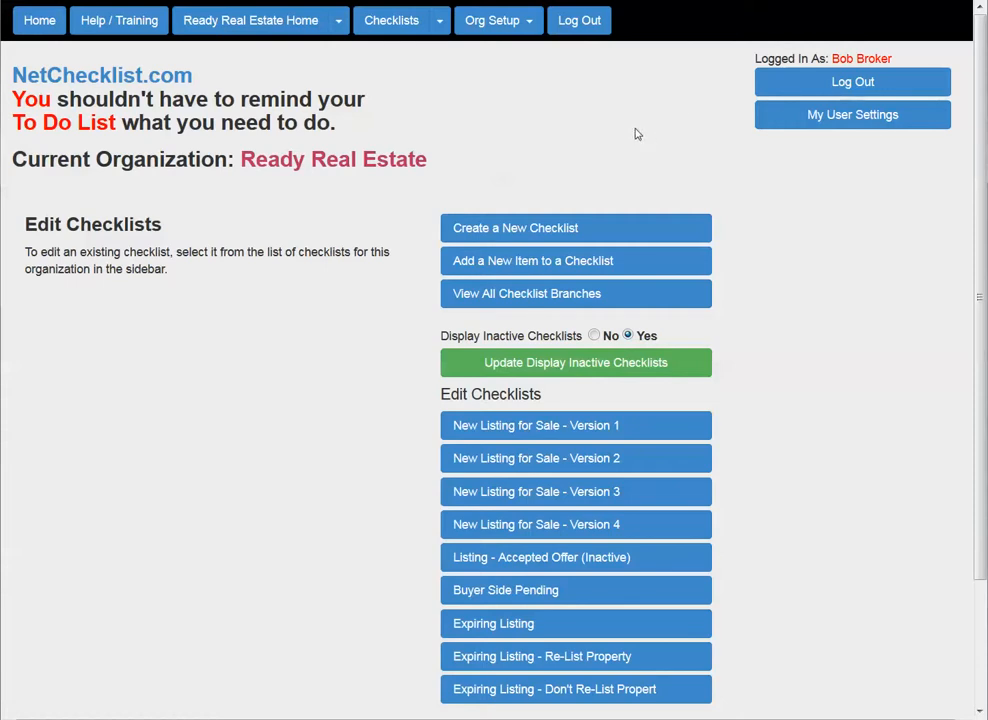
View the blank form for adding a new checklist item down to its end, and return to the checklist overview.
left_click(437, 24)
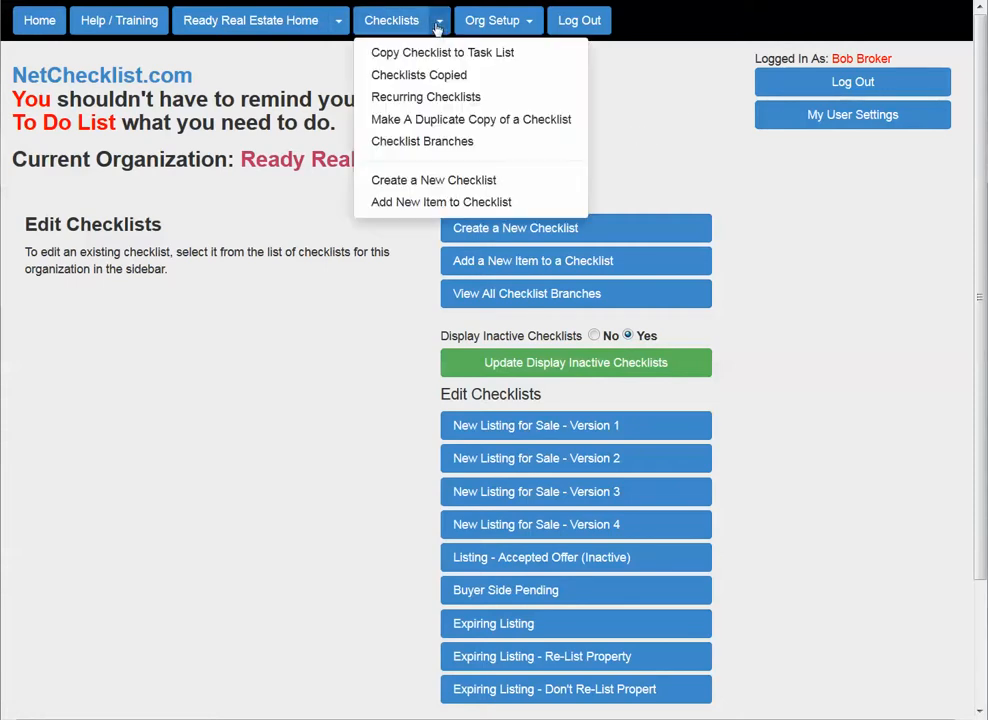
left_click(421, 204)
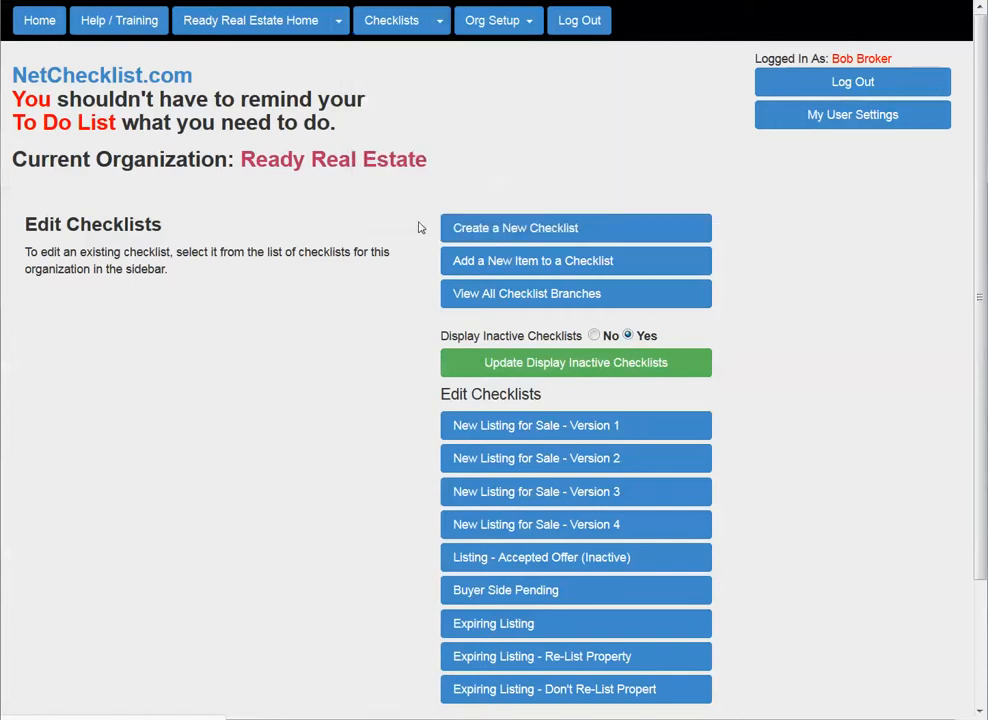
scroll(193, 490, "down", 4)
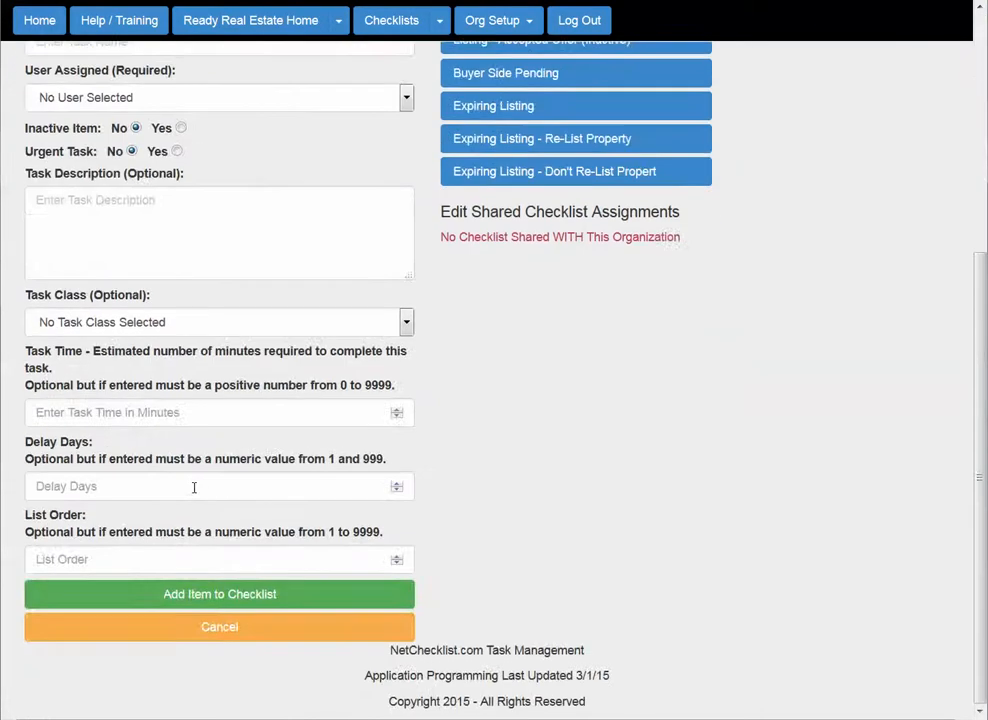
scroll(193, 488, "up", 4)
left_click(398, 17)
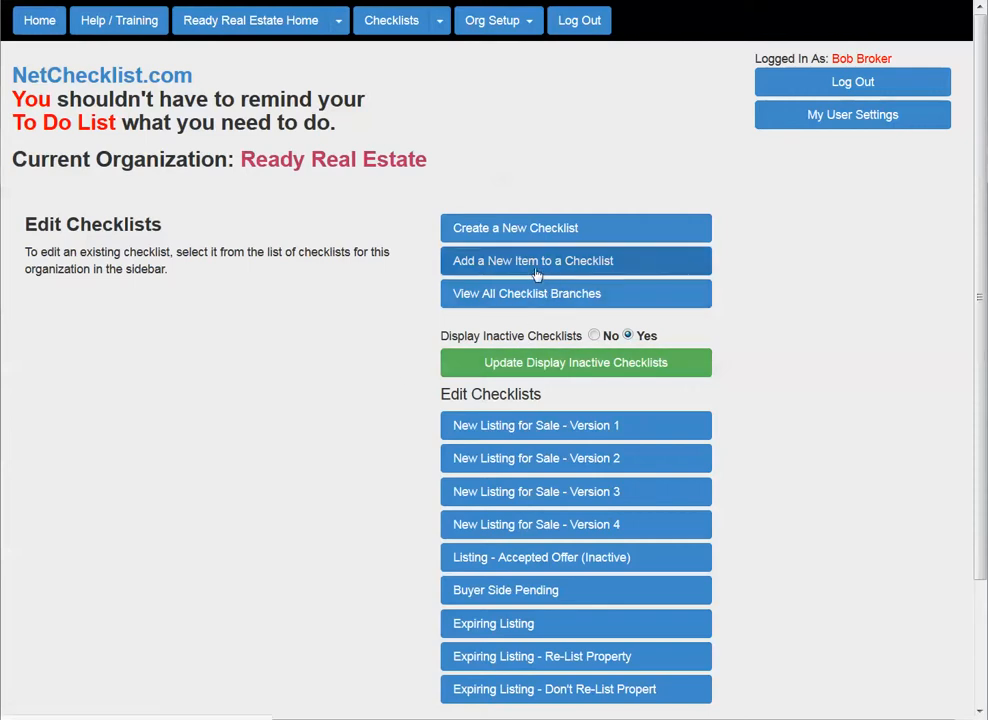
Start adding a new item to a checklist and select New Listing for Sale - Version 1 as its checklist.
left_click(536, 261)
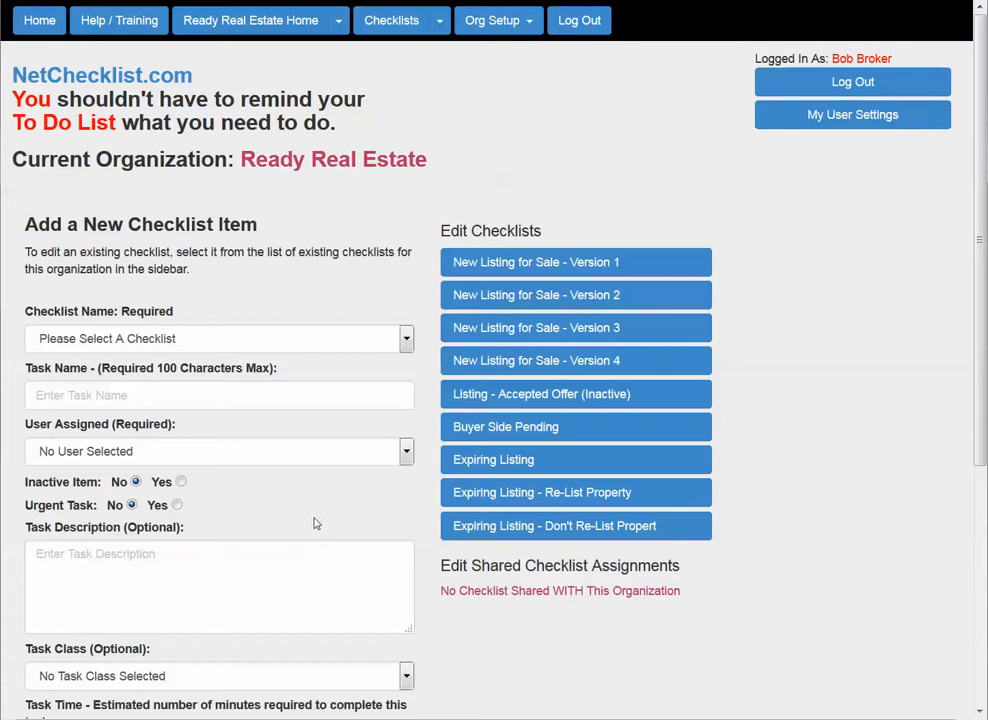
left_click(357, 340)
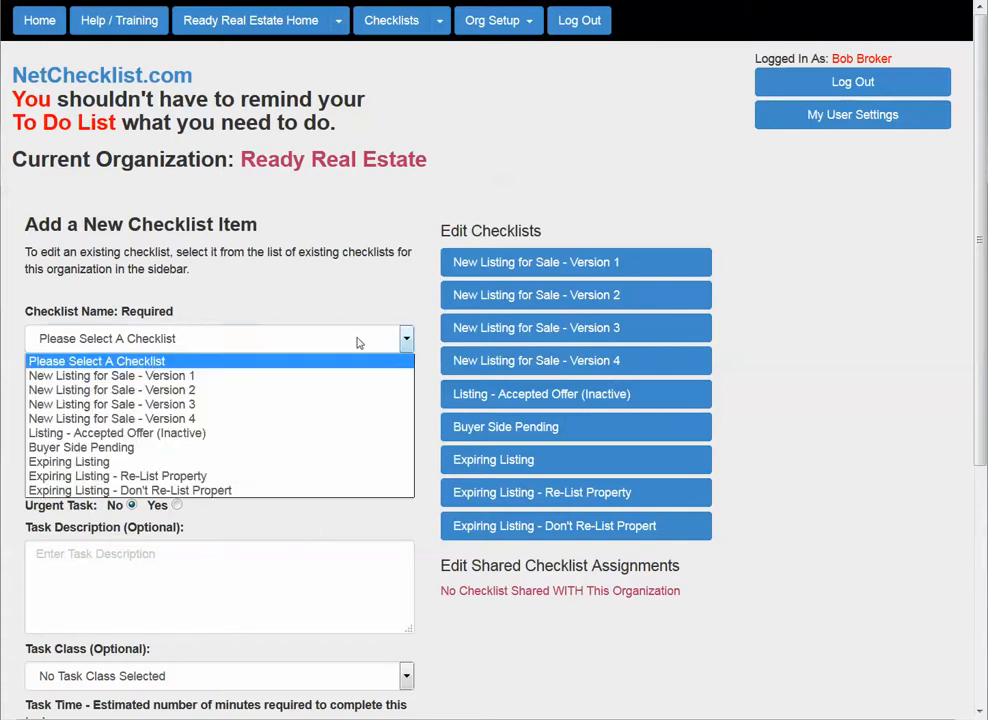
left_click(165, 375)
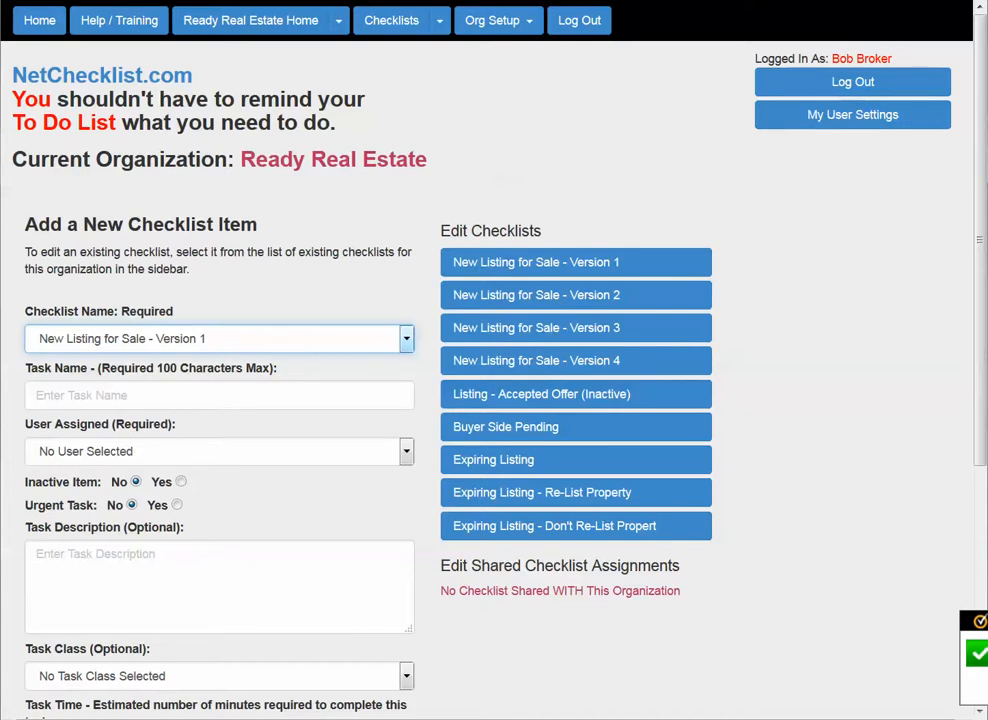
left_click(311, 340)
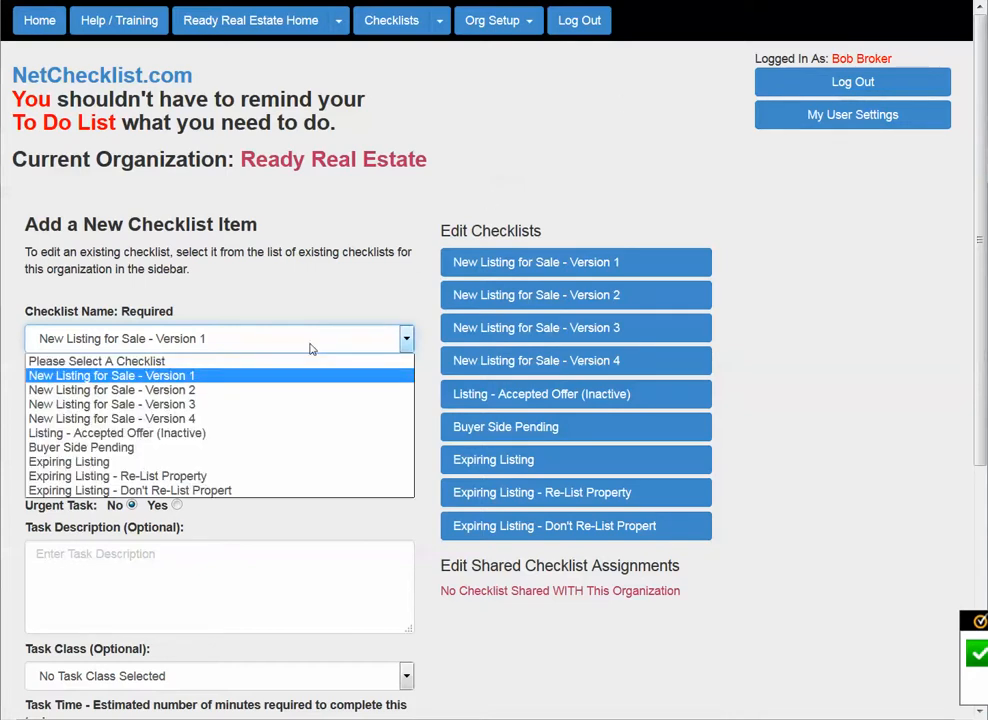
left_click(240, 348)
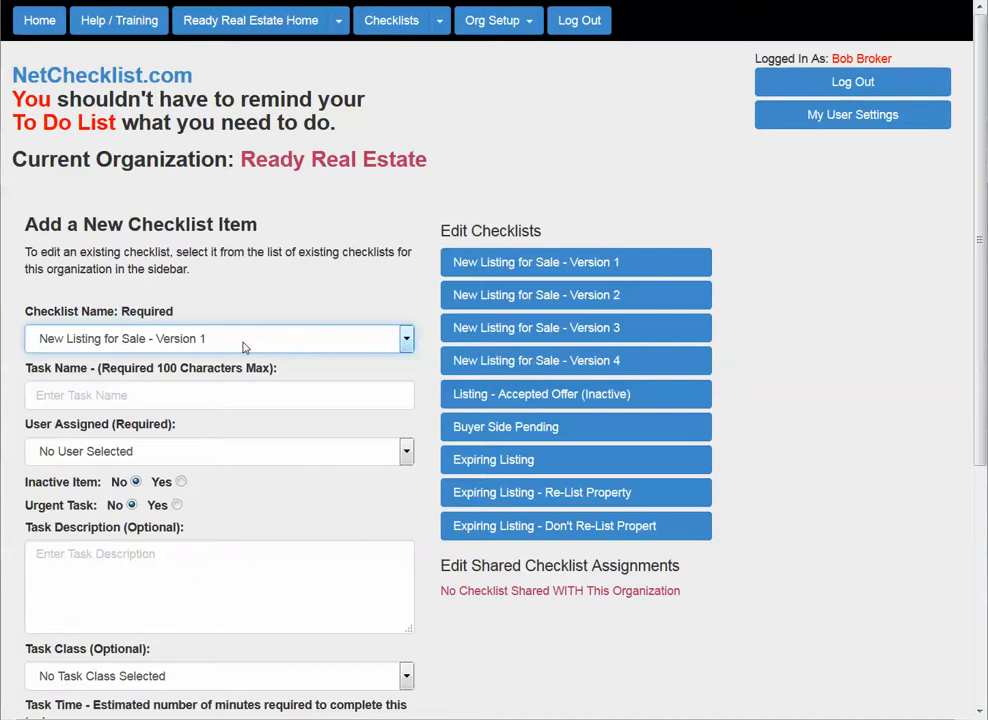
Switch the new item's checklist to New Listing for Sale - Version 2 and review the remaining form fields.
left_click(242, 346)
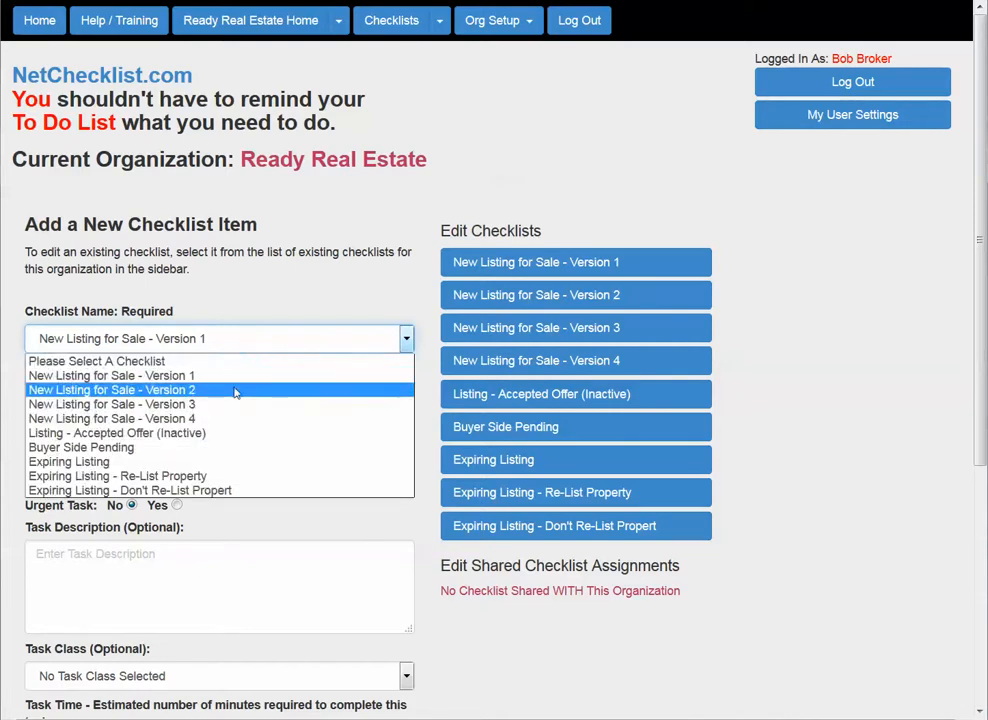
left_click(236, 388)
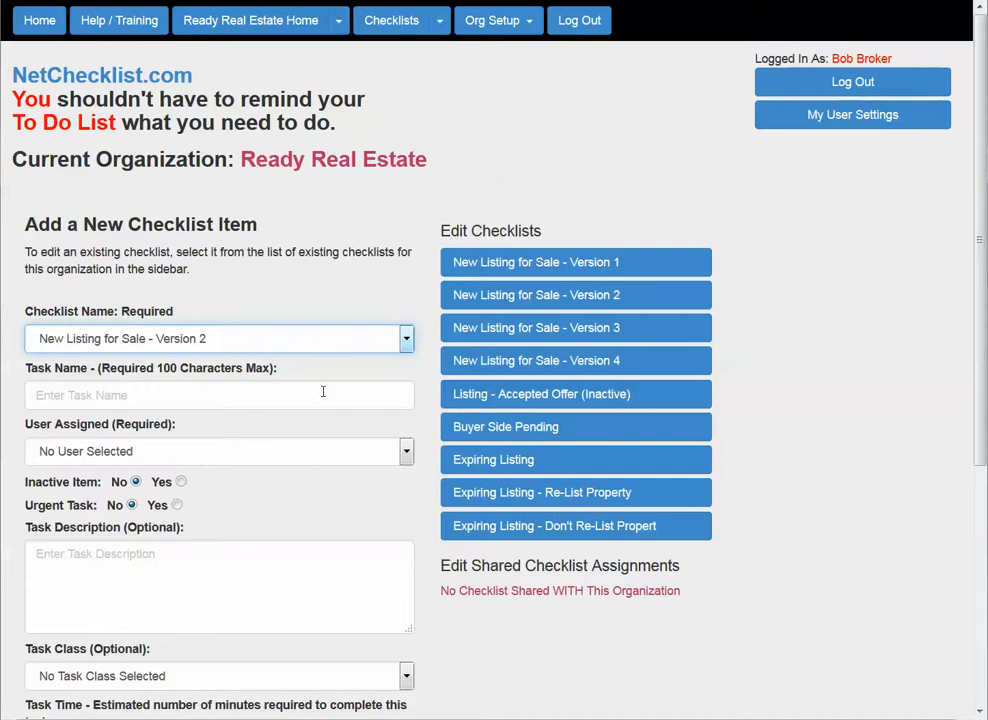
scroll(342, 408, "down", 4)
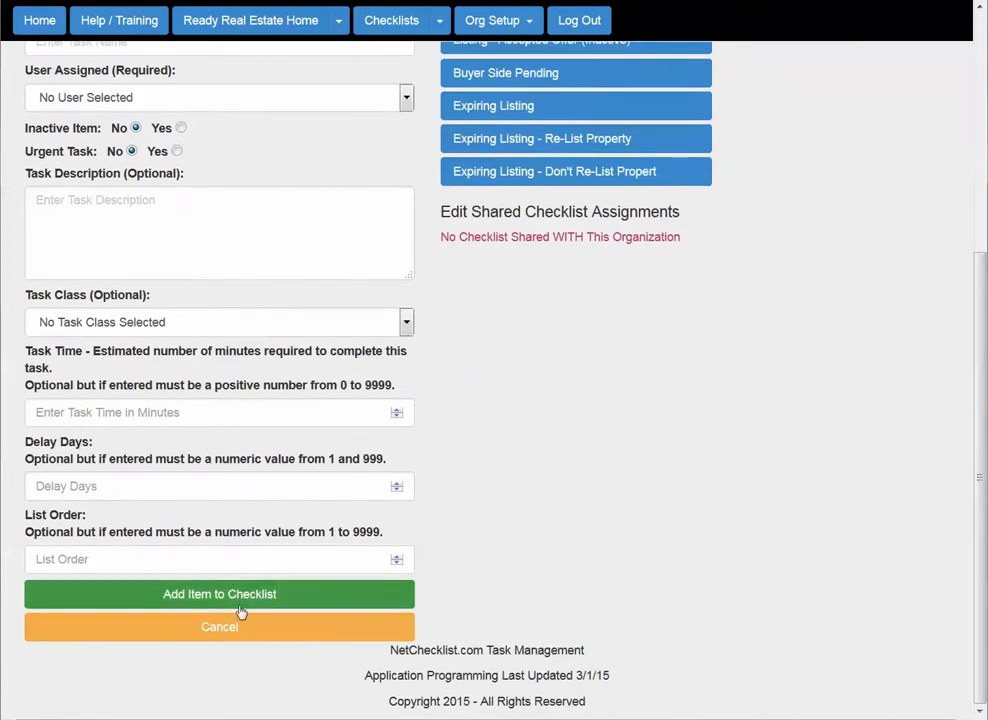
scroll(510, 494, "up", 4)
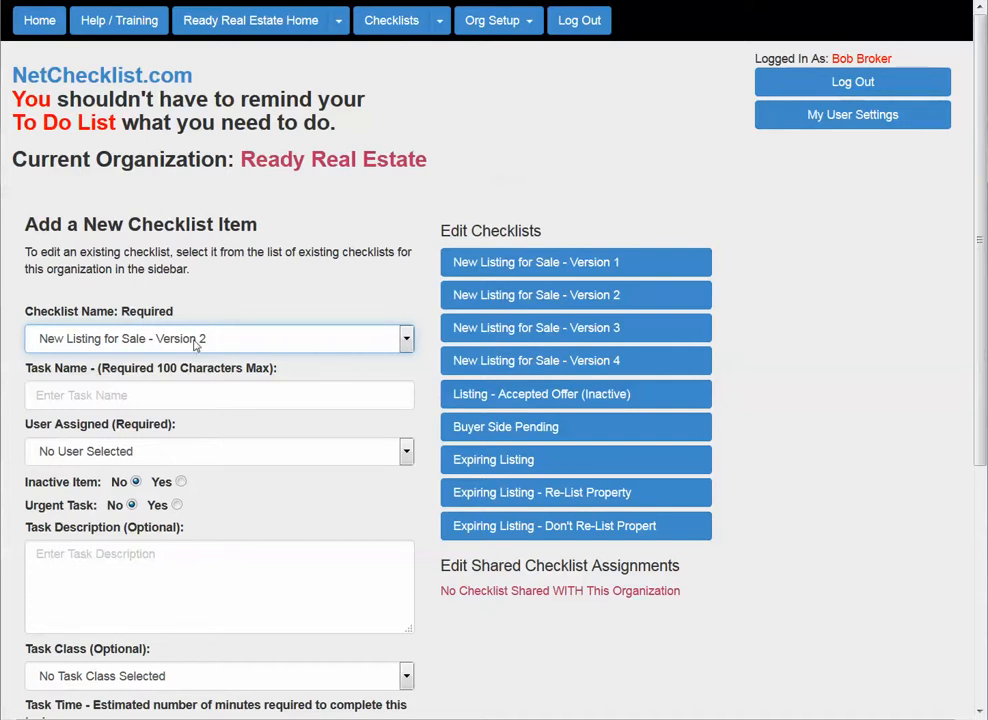
Return to the checklist overview, open New Listing for Sale - Version 1 and start a new item for that checklist.
left_click(390, 29)
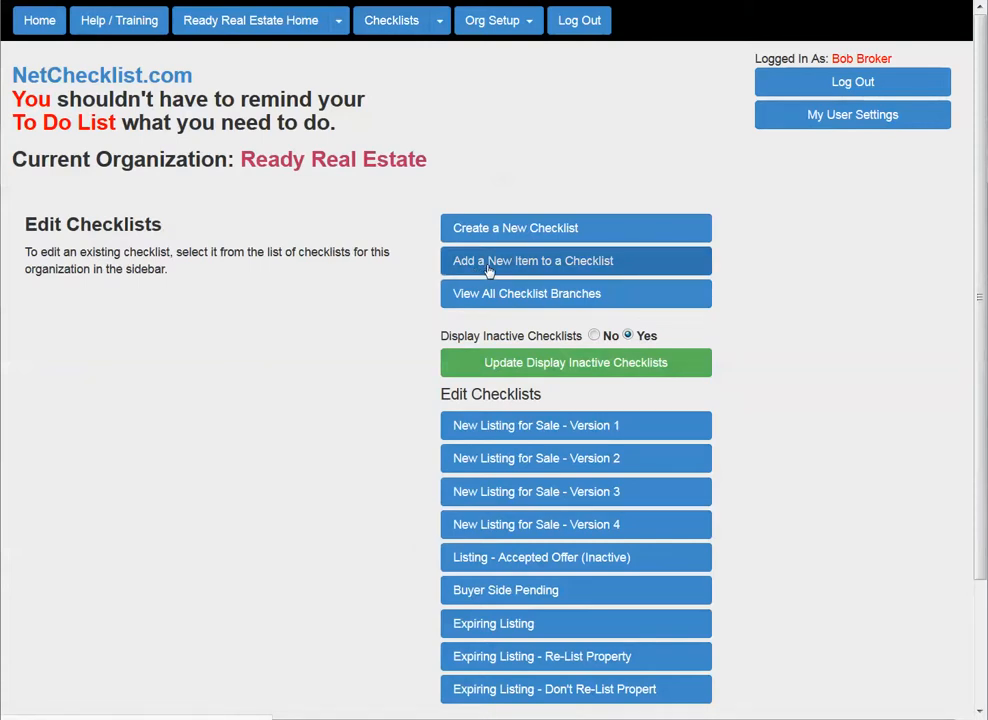
left_click(557, 259)
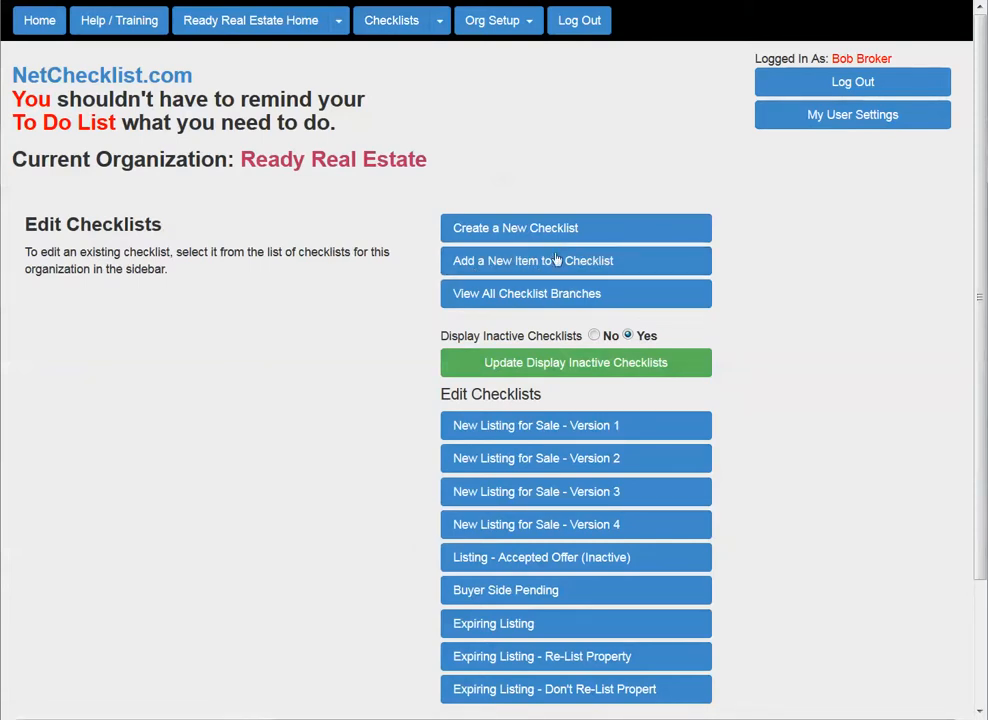
left_click(511, 428)
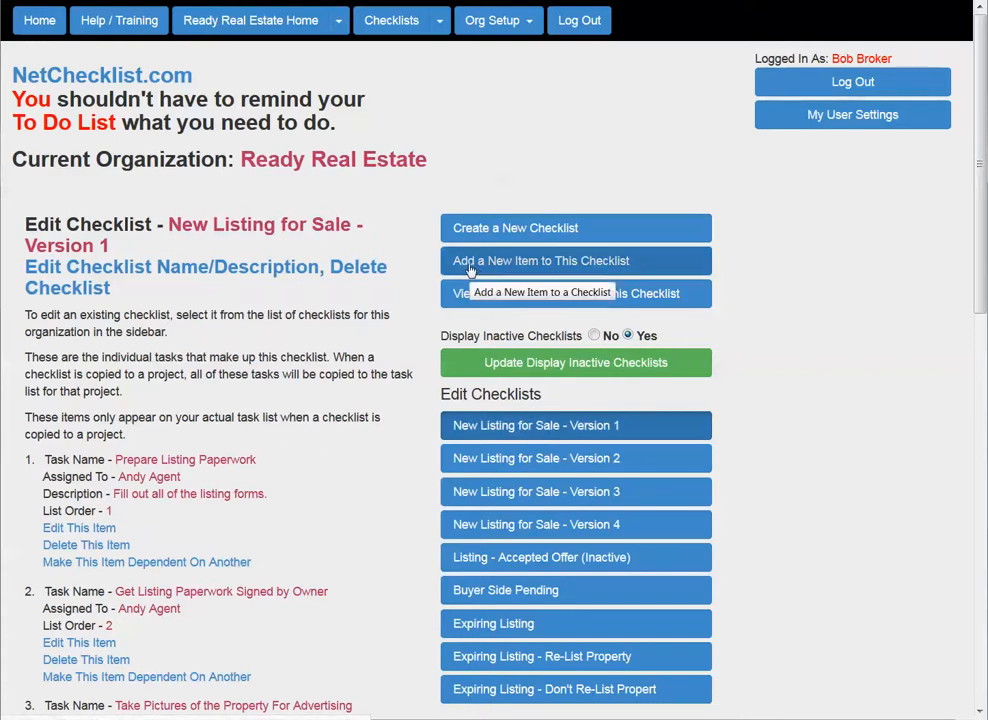
left_click(596, 261)
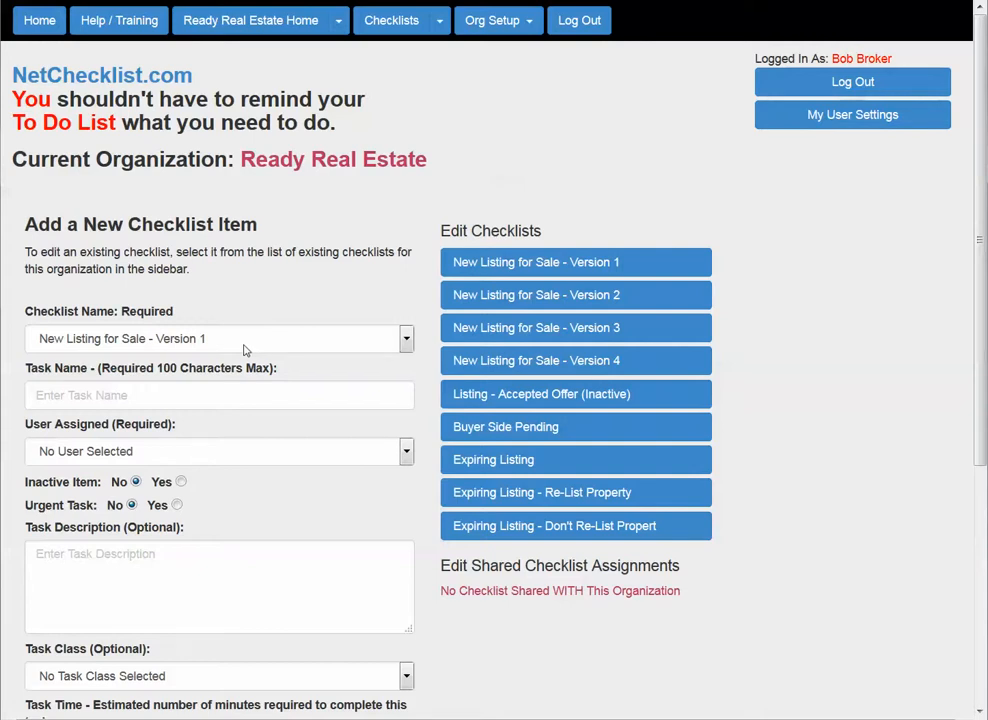
Change the preselected checklist of the new item to New Listing for Sale - Version 2 and look over the form.
left_click(243, 346)
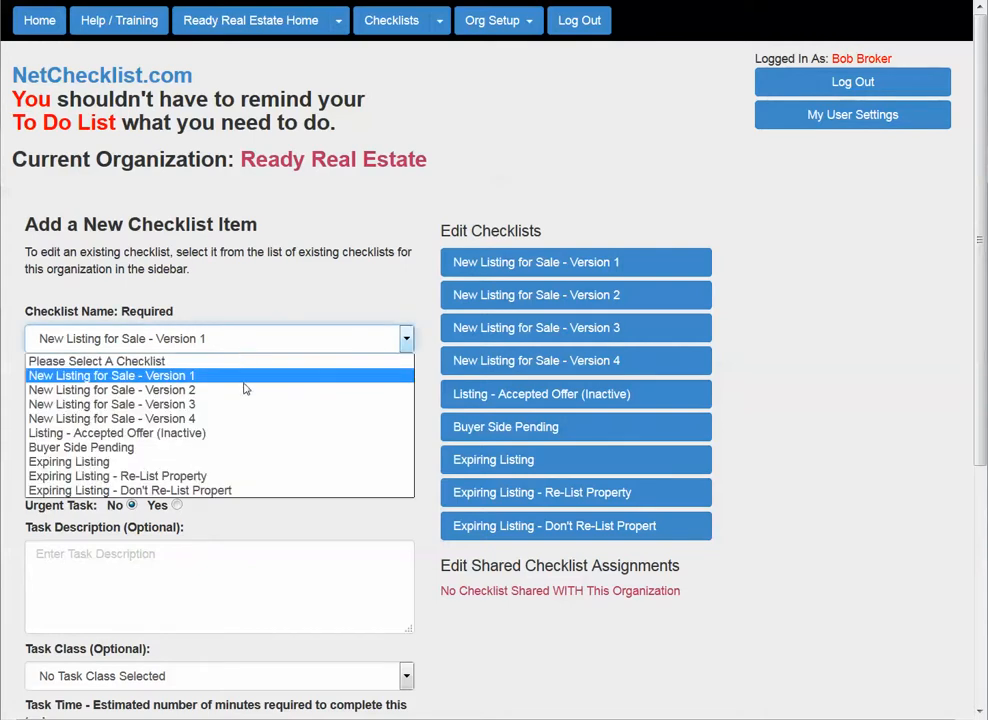
left_click(243, 388)
scroll(292, 548, "down", 4)
scroll(291, 364, "up", 4)
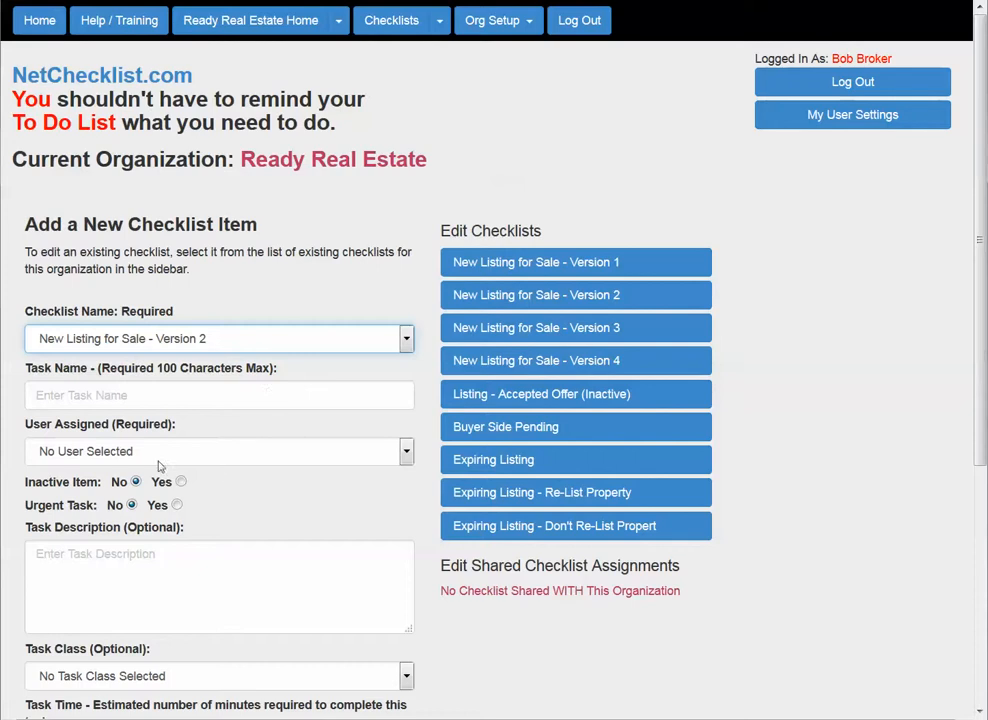
Leave the task name blank and assign the new checklist item to the first agent in the user list.
left_click(137, 396)
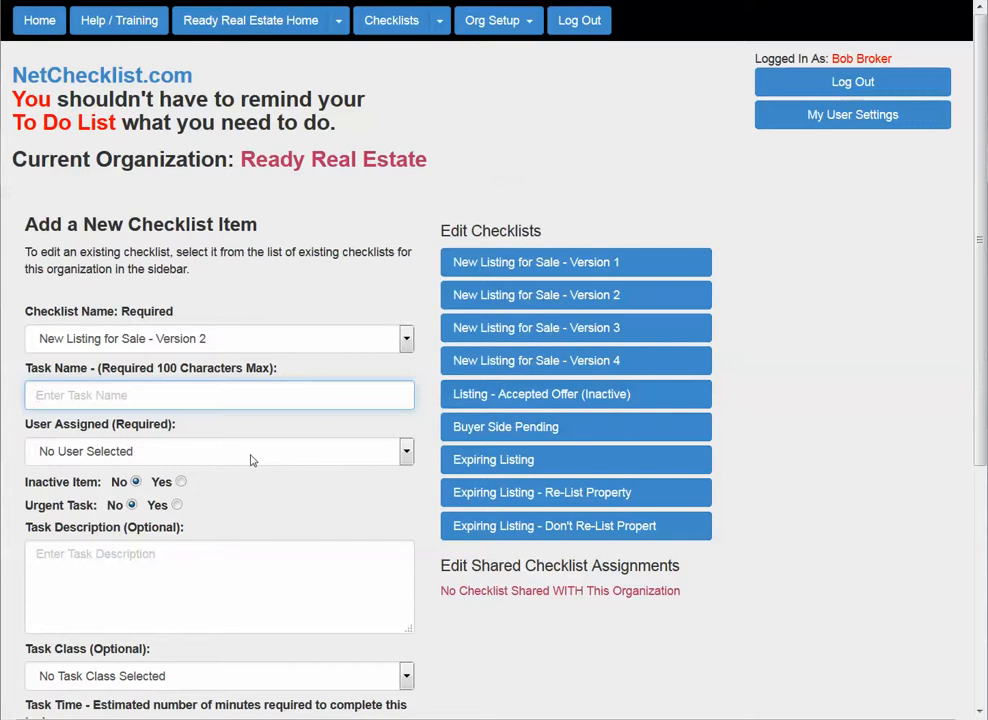
scroll(320, 512, "down", 1)
scroll(320, 512, "down", 1)
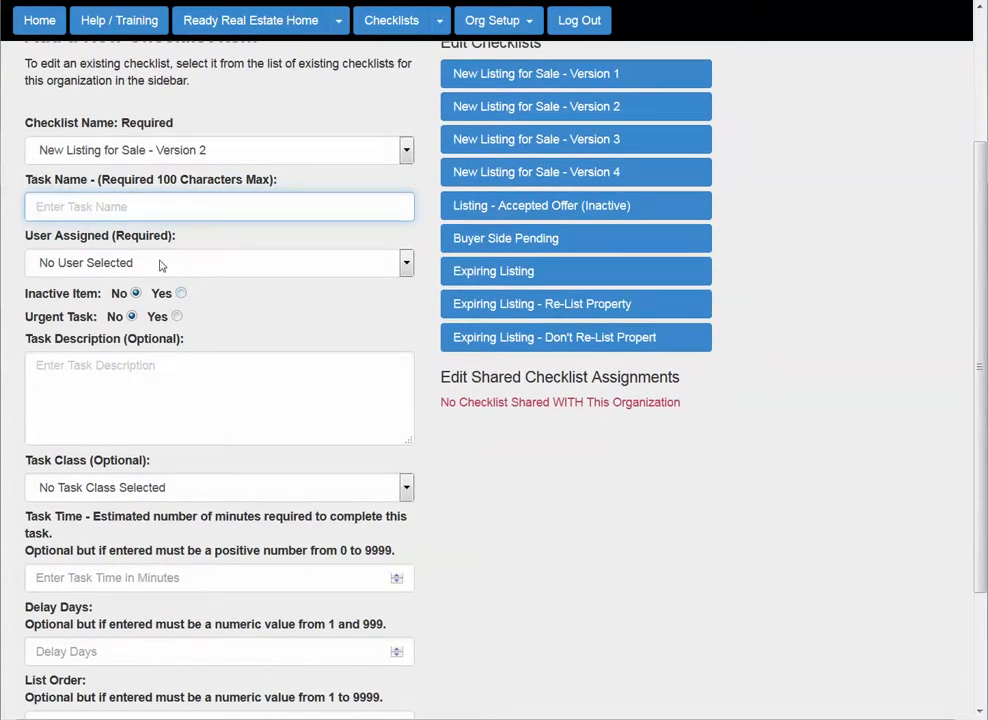
left_click(160, 265)
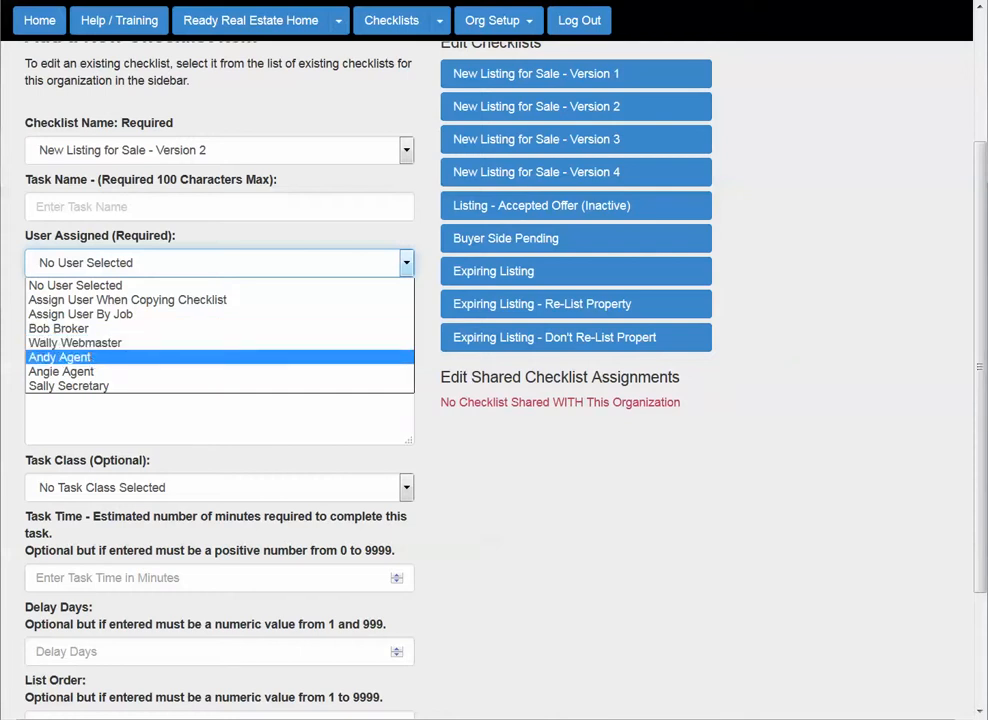
left_click(90, 361)
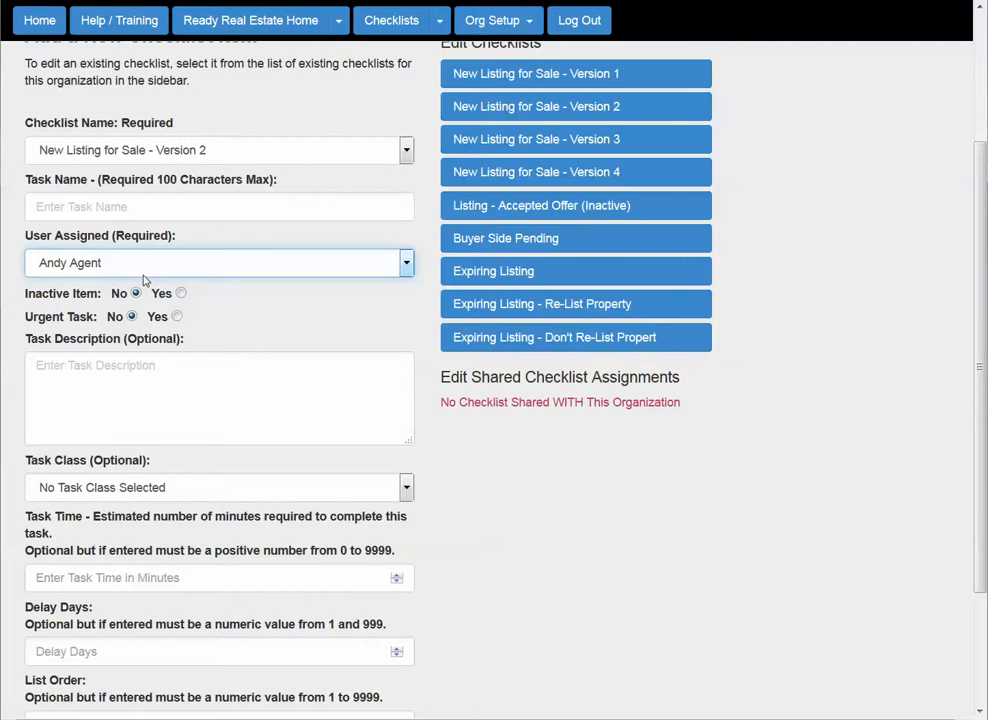
Set the assigned user to Assign User When Copying Checklist and mark the new item as an urgent task.
left_click(141, 268)
left_click(133, 300)
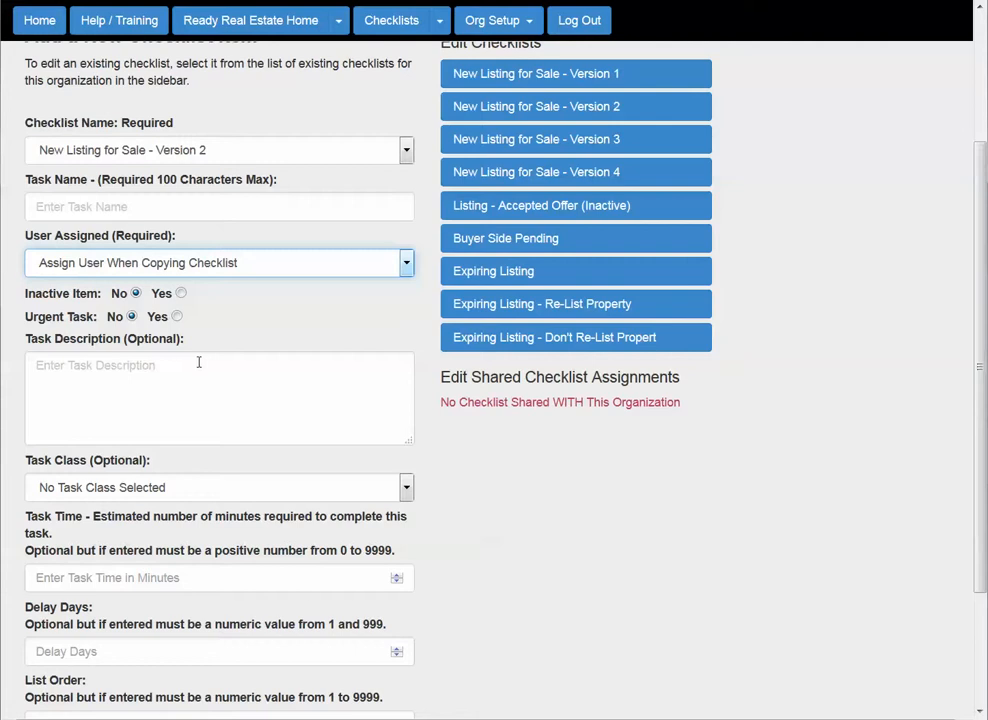
left_click(181, 268)
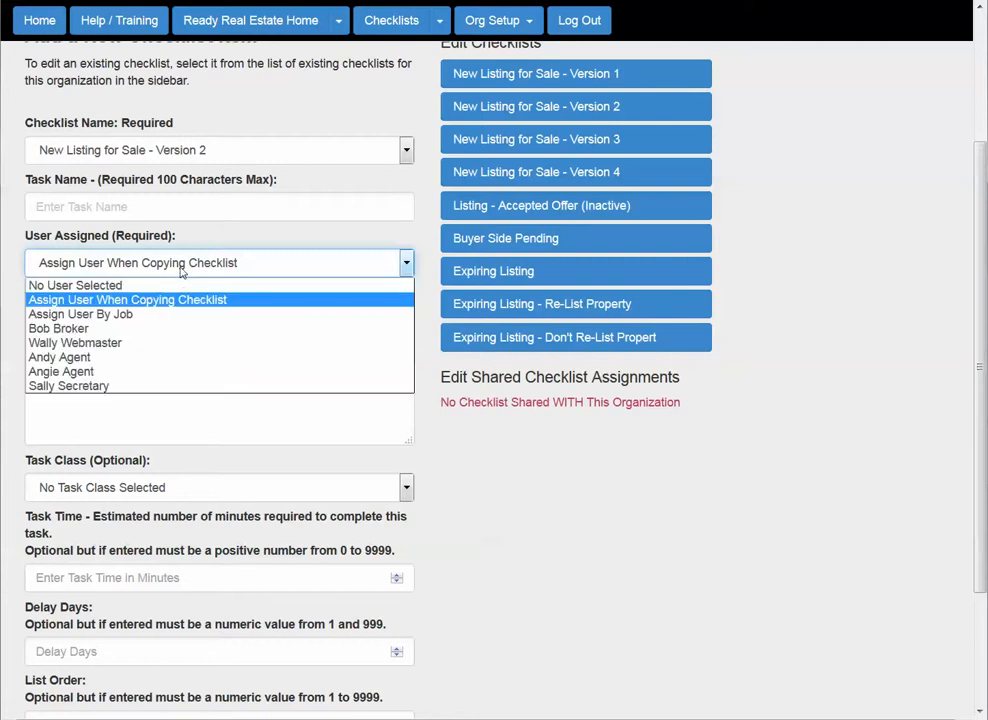
left_click(247, 299)
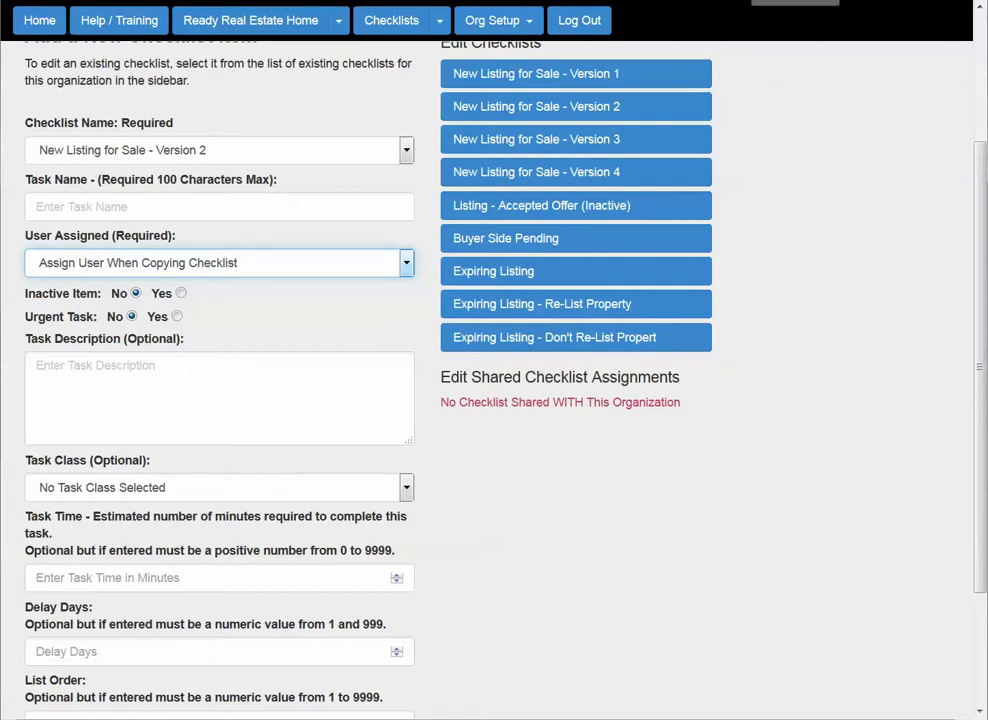
left_click(177, 317)
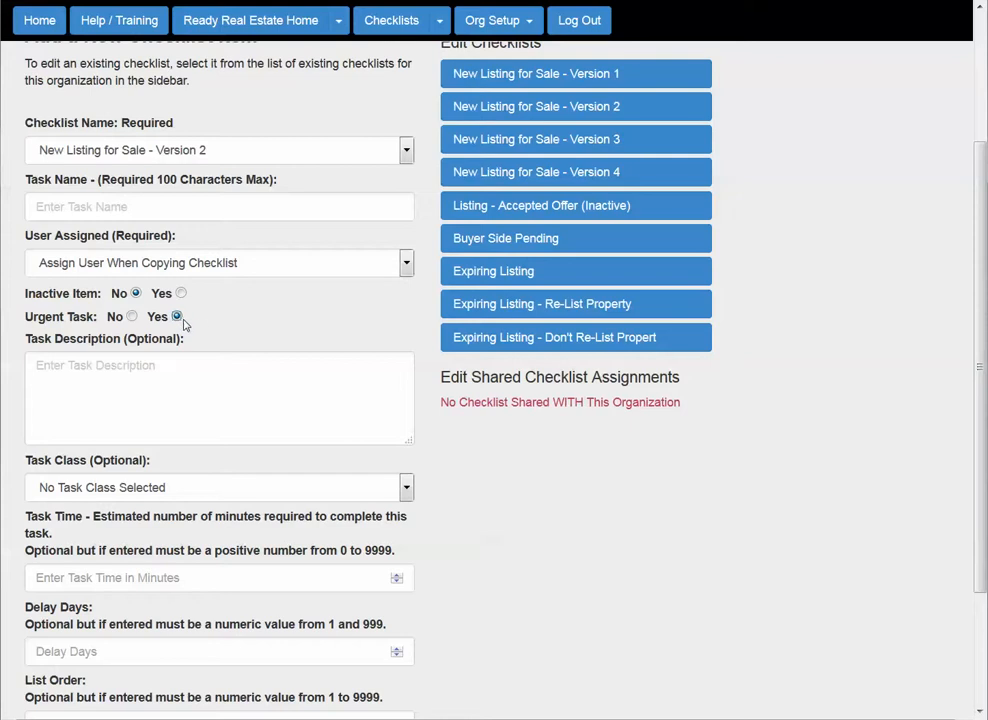
Go through the optional Task Description, Task Class, Task Time, Delay Days and List Order fields without entering values.
left_click(187, 390)
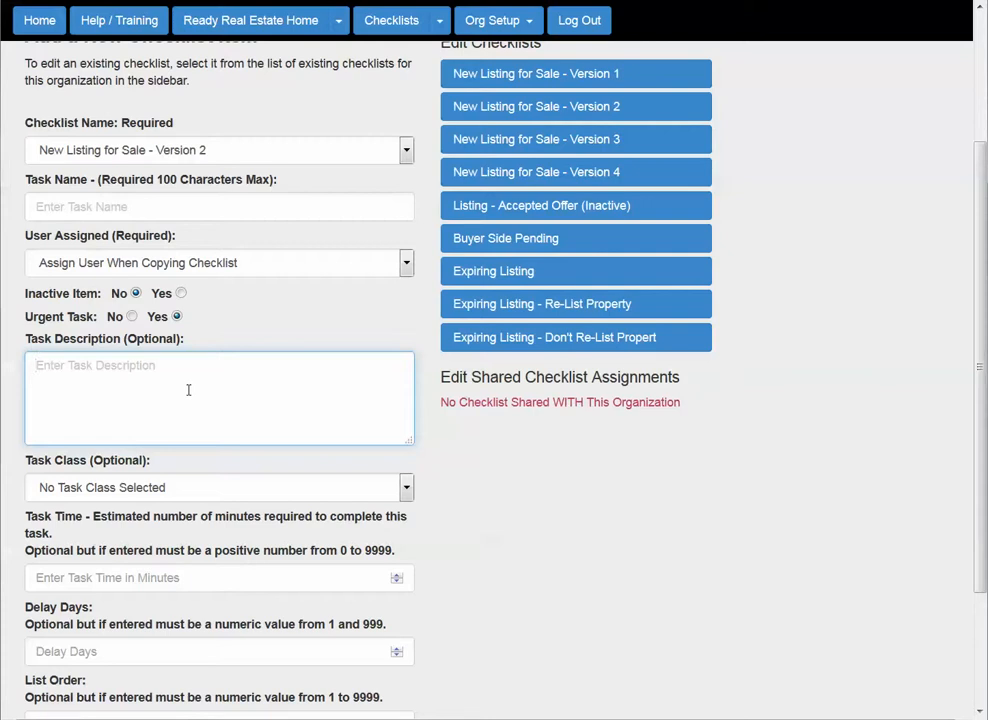
left_click(201, 490)
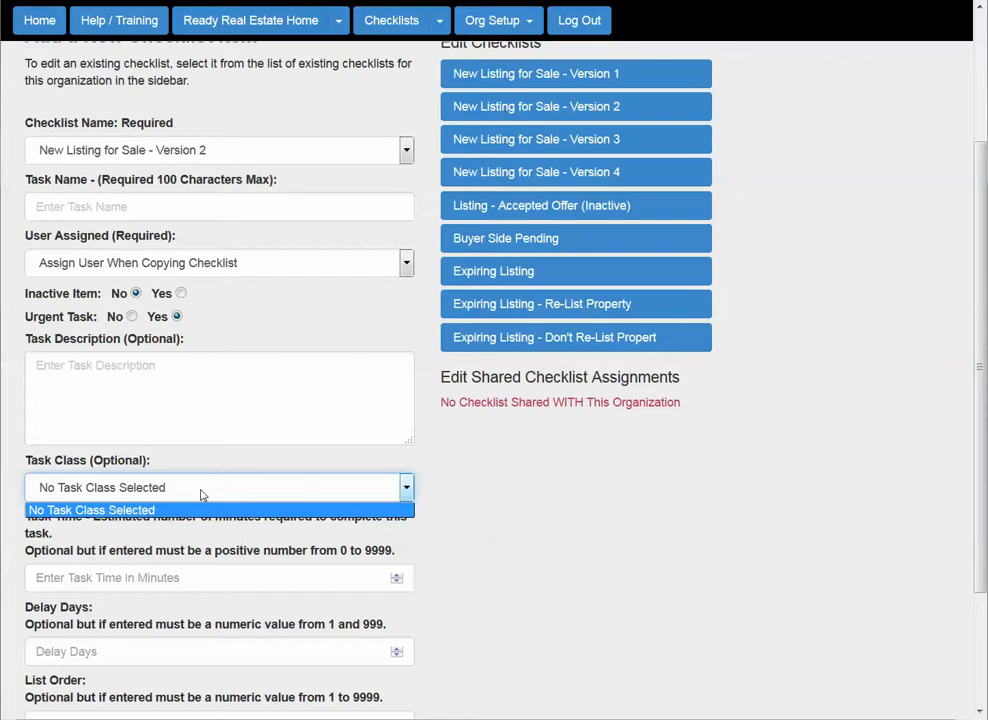
left_click(202, 492)
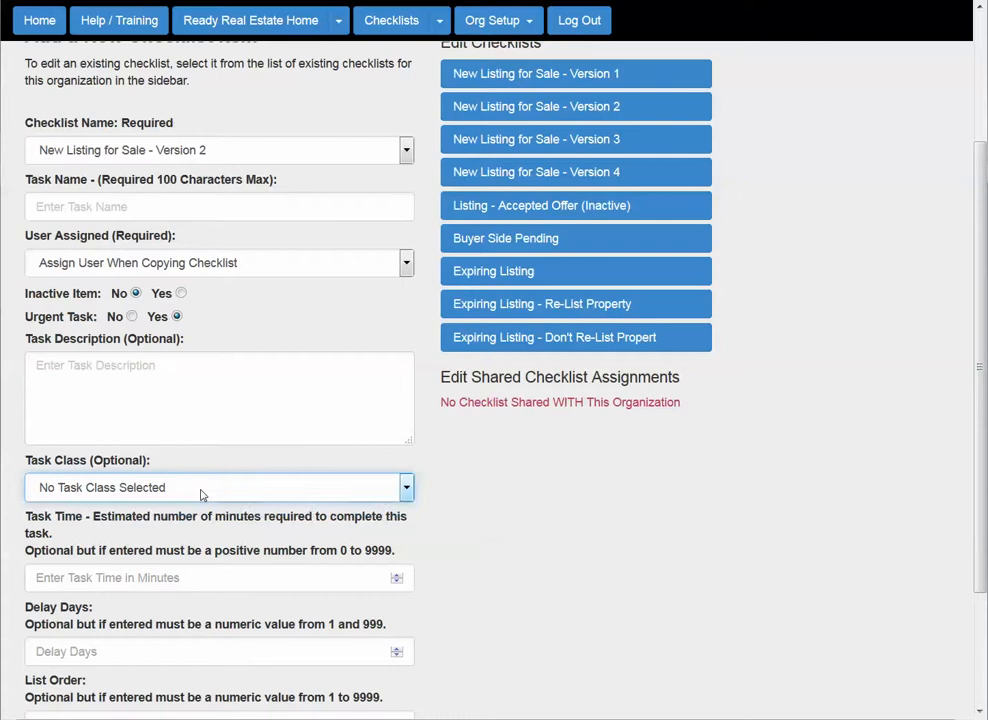
left_click(192, 582)
scroll(203, 590, "down", 2)
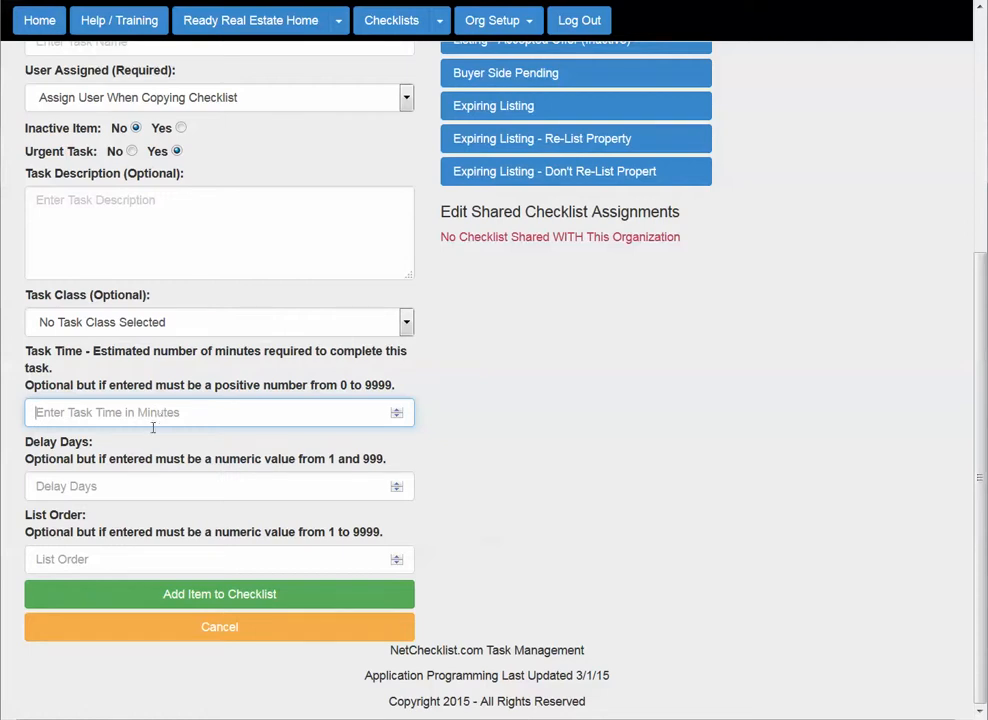
left_click(86, 486)
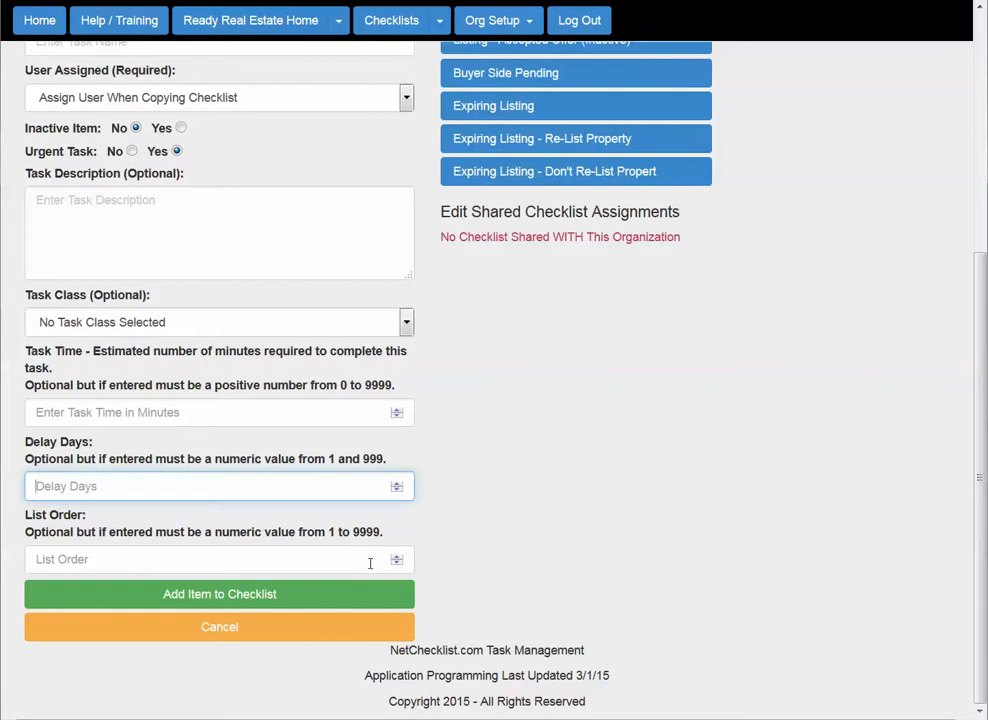
left_click(68, 561)
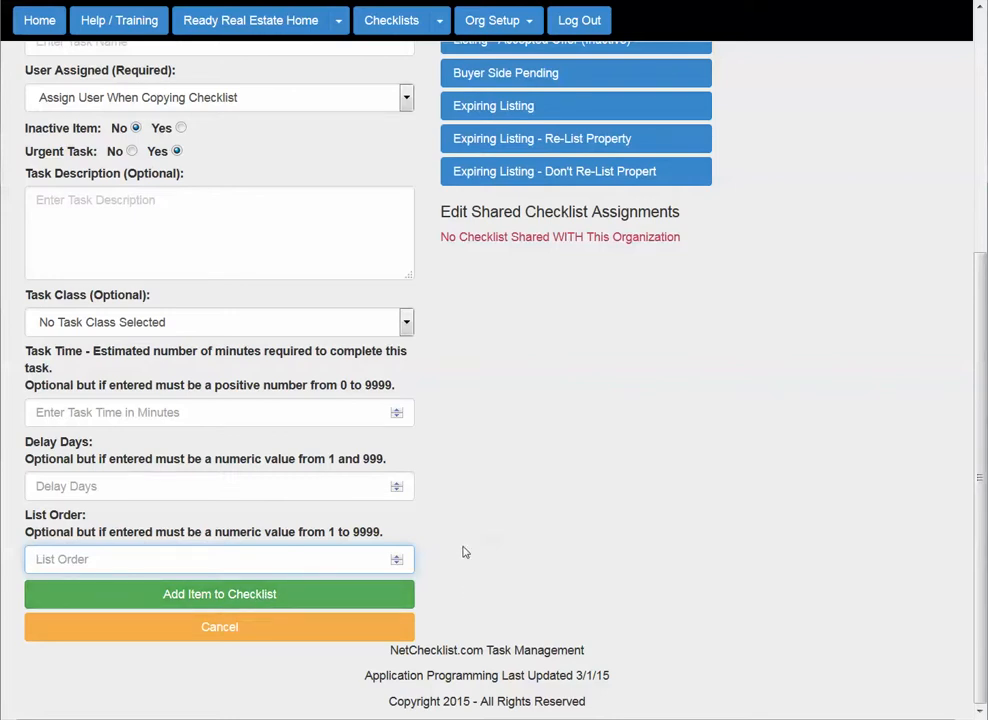
Leave the new item form without adding the item and open the New Listing for Sale - Version 1 checklist.
scroll(463, 551, "up", 1)
scroll(463, 551, "up", 2)
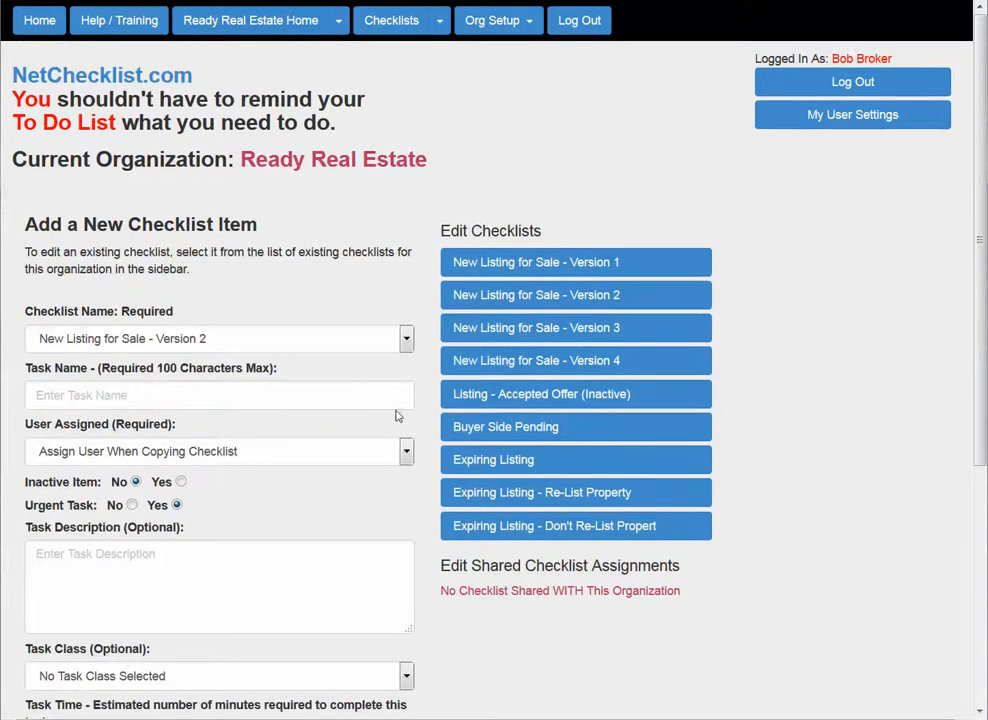
left_click(556, 263)
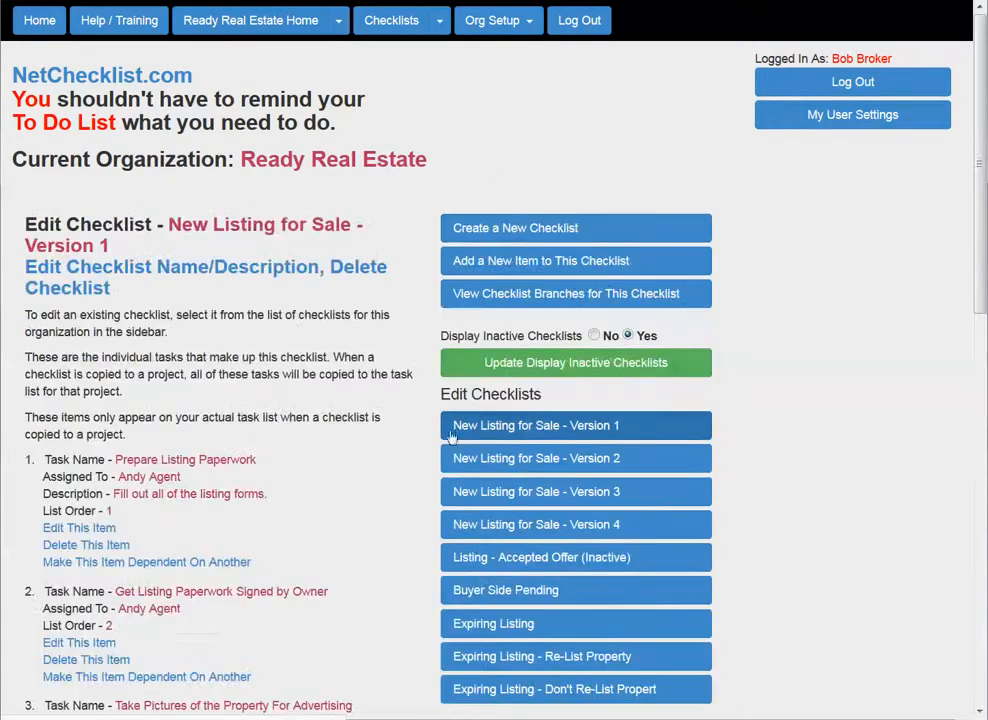
Examine the List Order numbers of all tasks in the New Listing for Sale - Version 1 checklist.
scroll(318, 520, "down", 2)
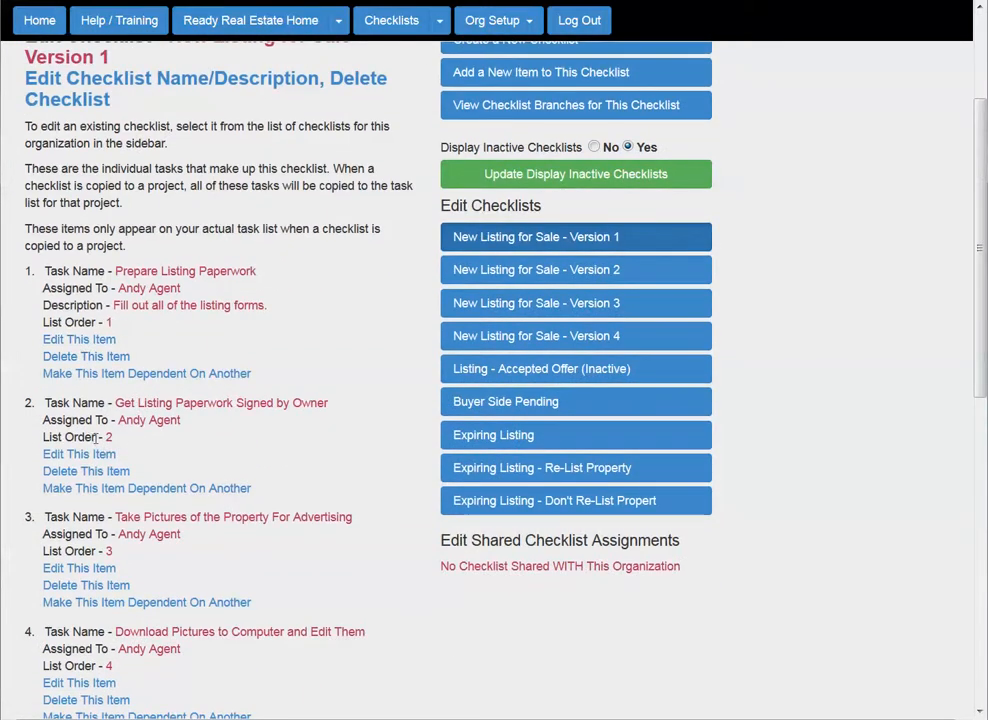
scroll(188, 470, "down", 1)
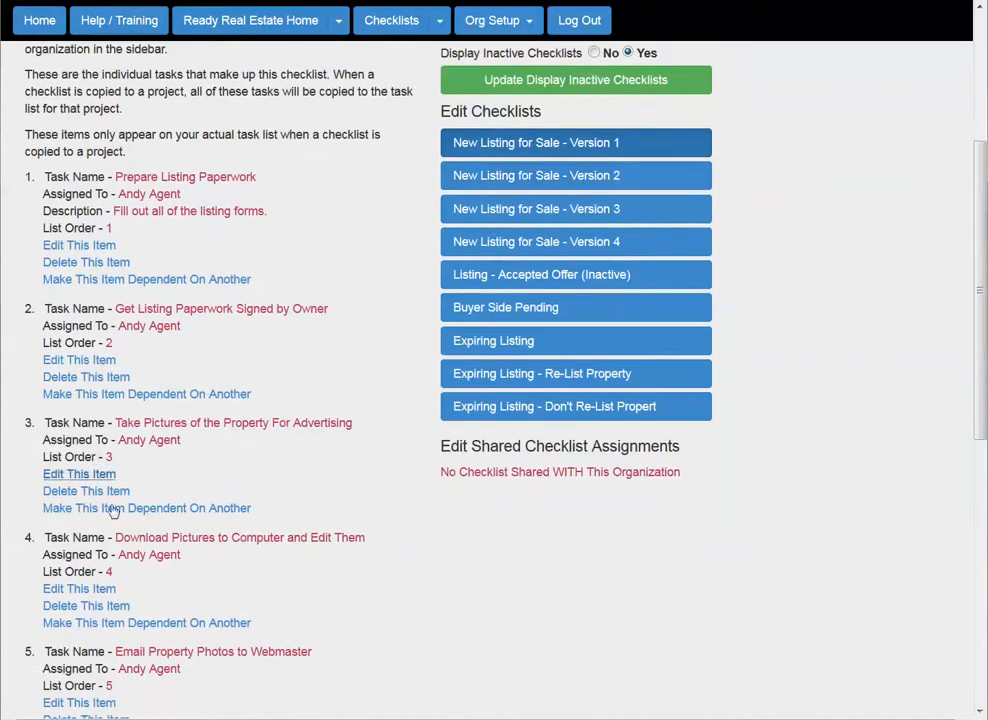
scroll(140, 500, "down", 3)
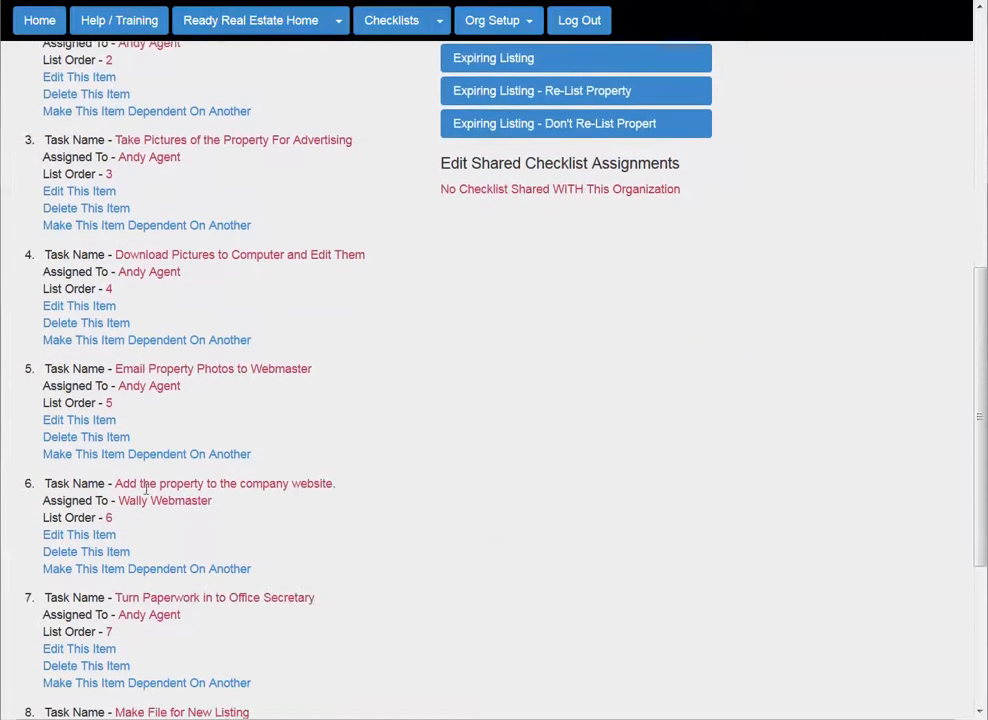
scroll(146, 500, "down", 3)
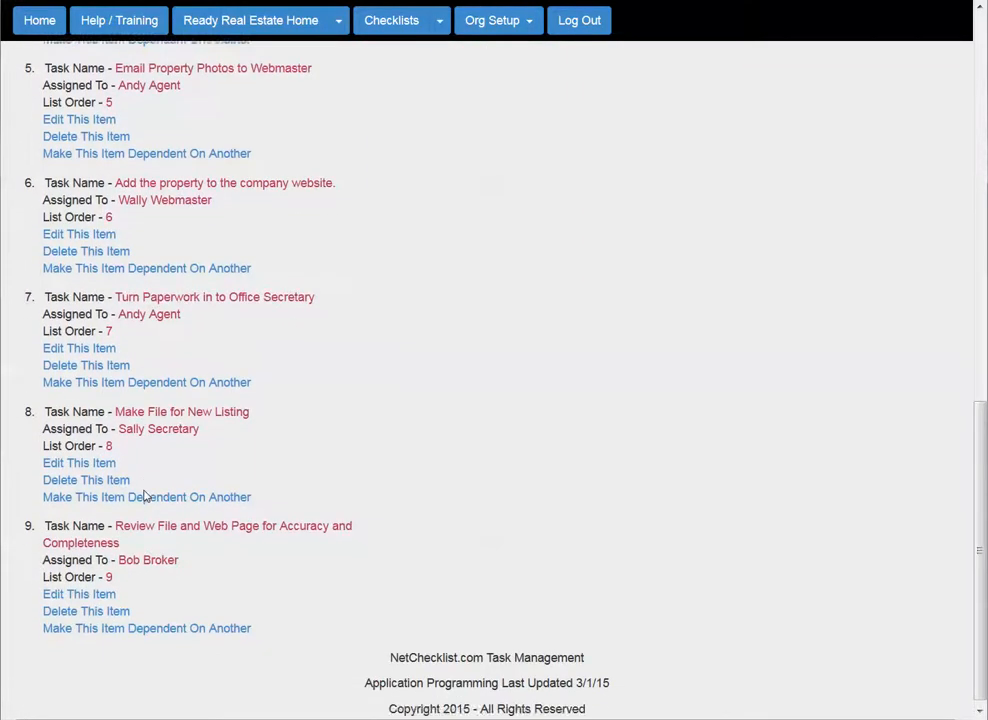
scroll(148, 497, "up", 1)
scroll(143, 497, "up", 4)
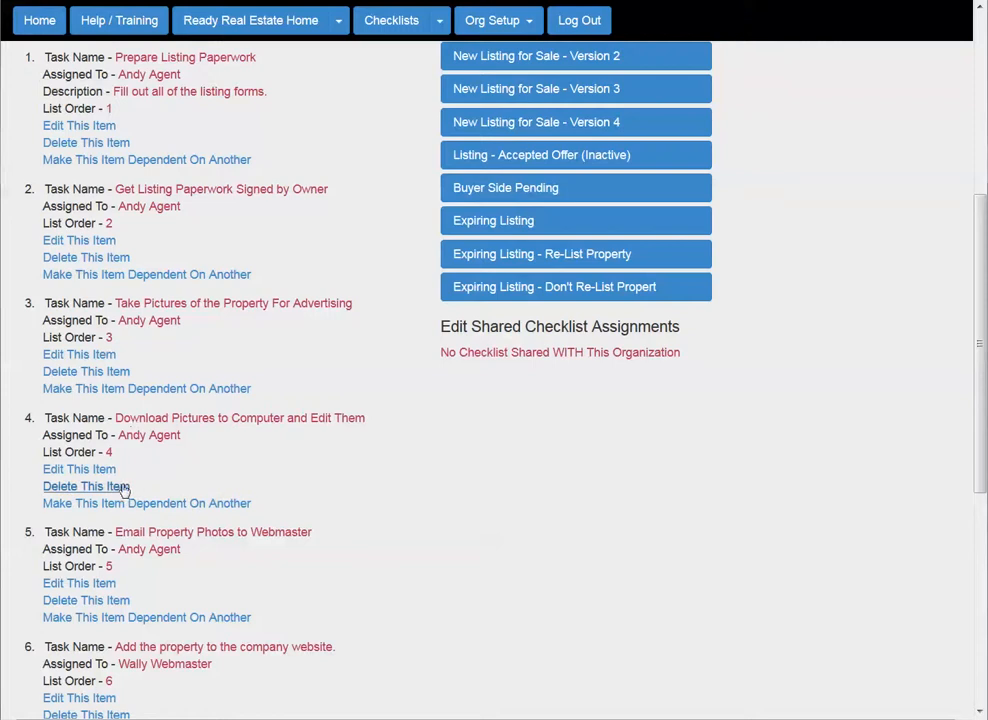
scroll(122, 488, "down", 2)
scroll(124, 497, "down", 3)
scroll(126, 512, "up", 7)
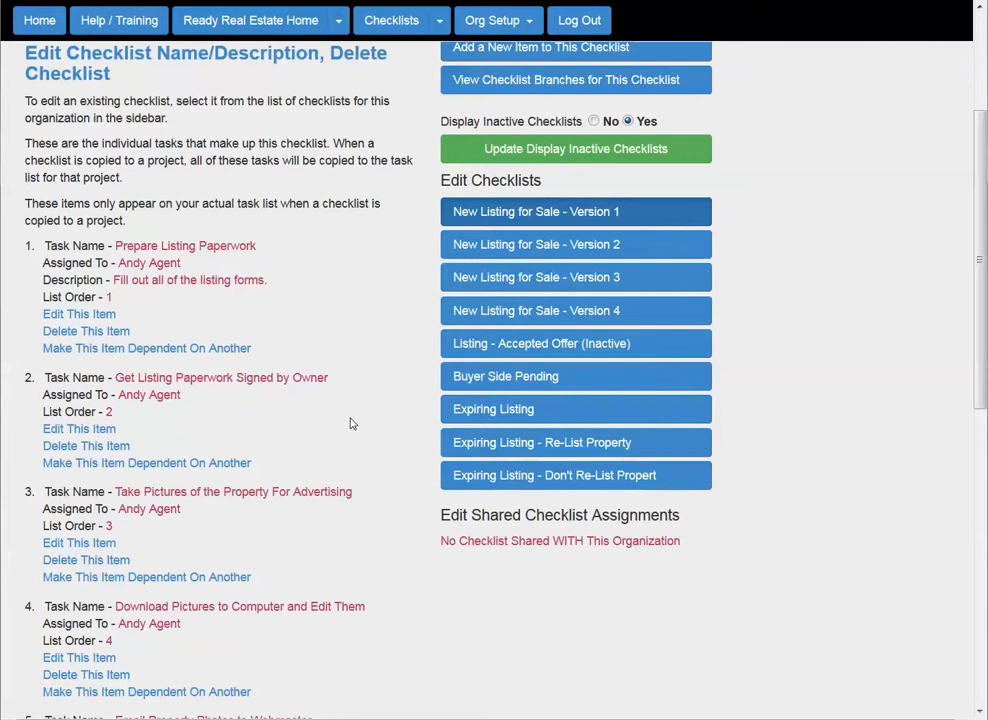
scroll(362, 423, "up", 3)
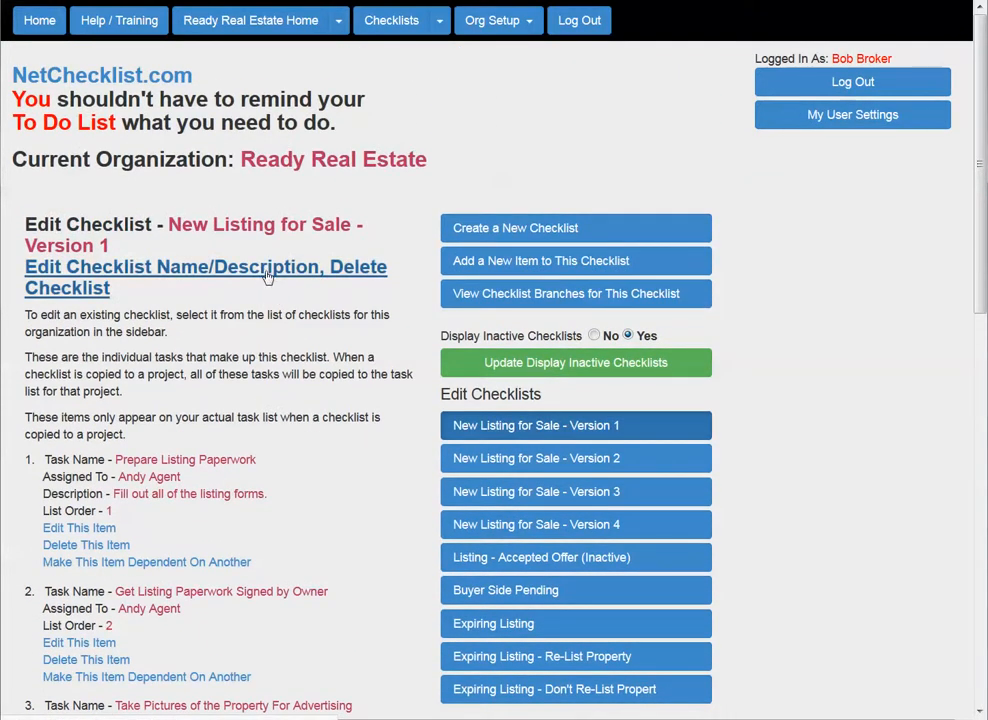
Open the name and description settings of New Listing for Sale - Version 1 and go to its re-numbering page.
left_click(265, 275)
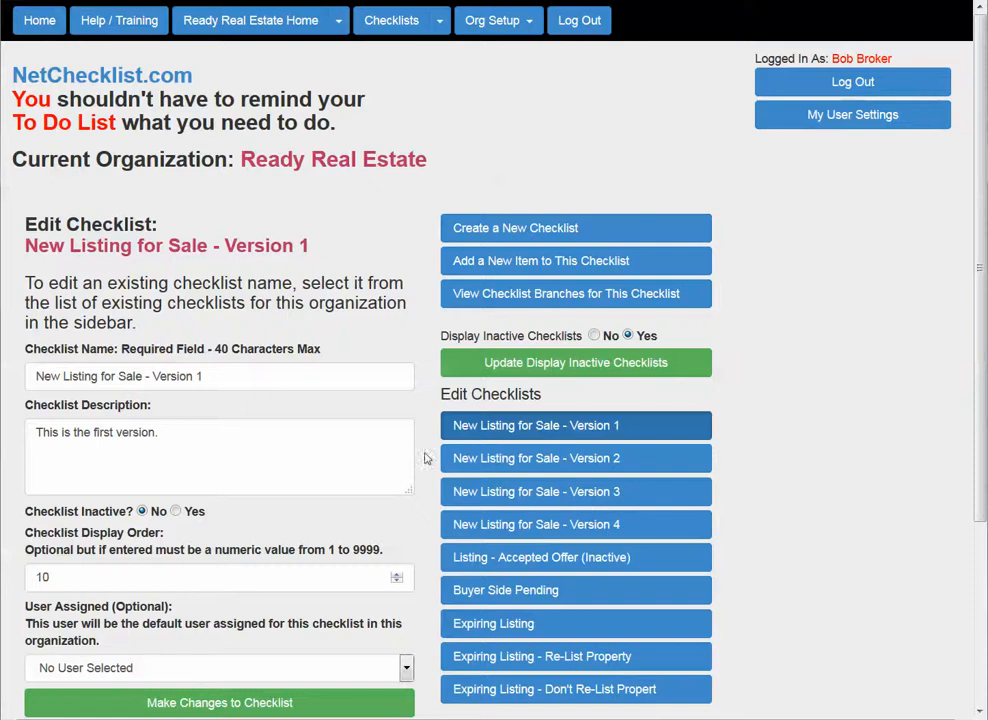
scroll(427, 456, "down", 3)
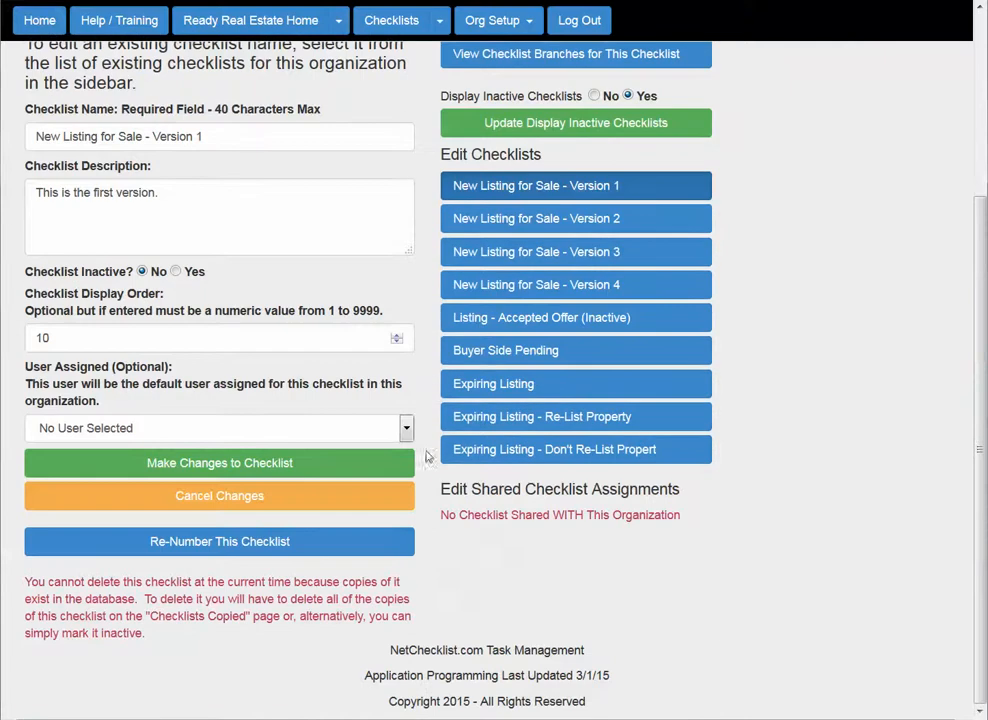
left_click(213, 543)
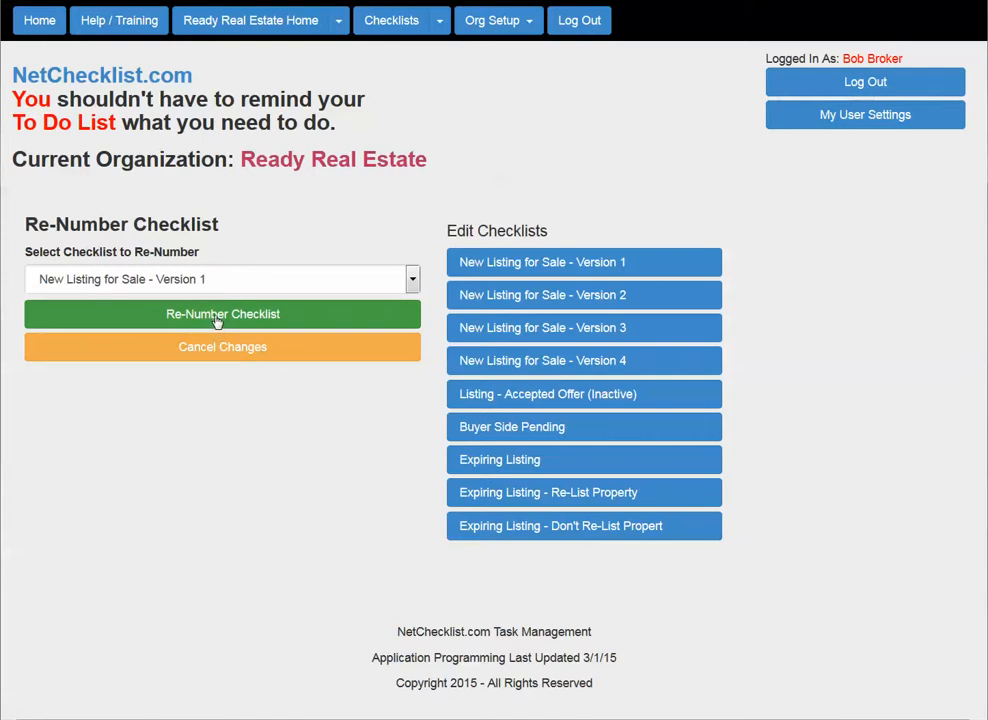
Return to the name and description settings of New Listing for Sale - Version 1 and review the note about deleting the checklist.
left_click(536, 263)
left_click(236, 264)
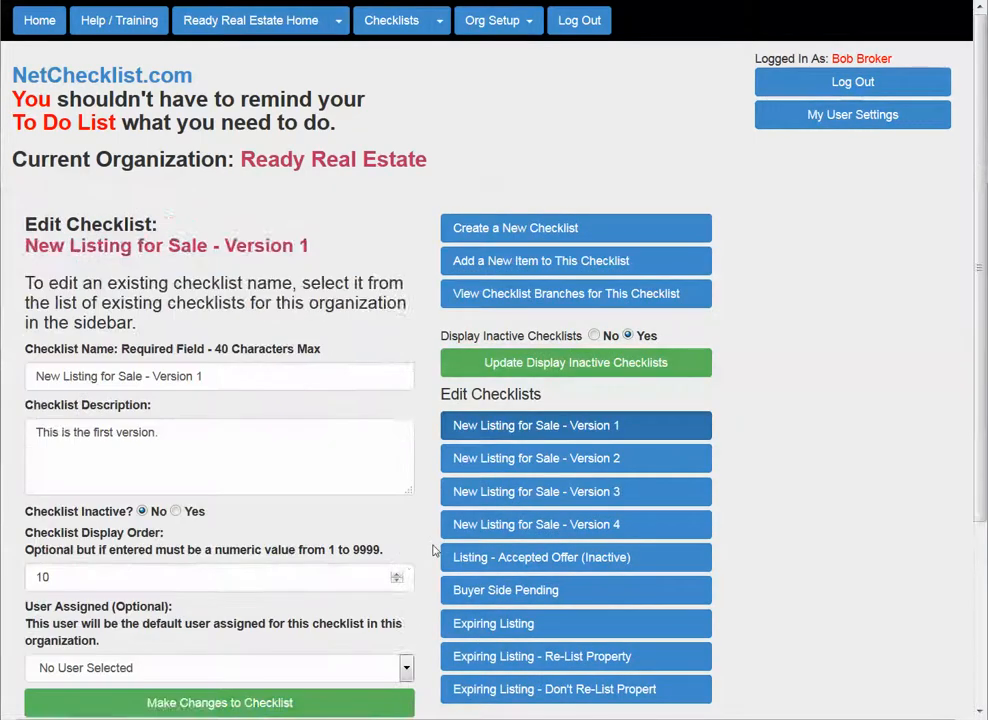
scroll(337, 424, "down", 3)
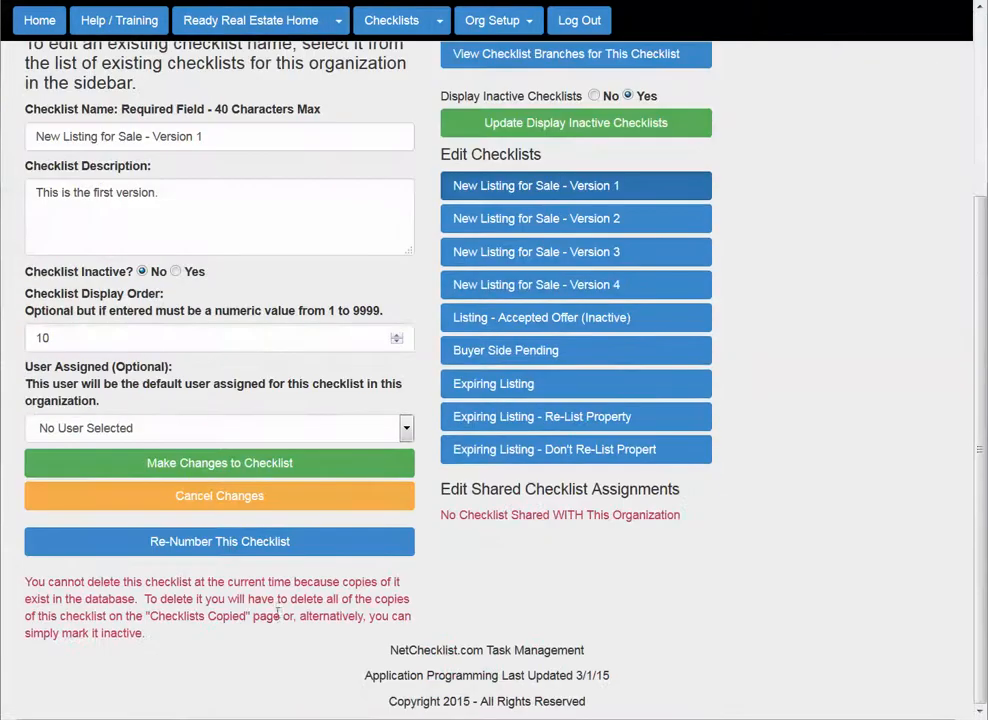
Re-number the New Listing for Sale - Version 1 checklist and review the List Order of its tasks.
left_click(219, 541)
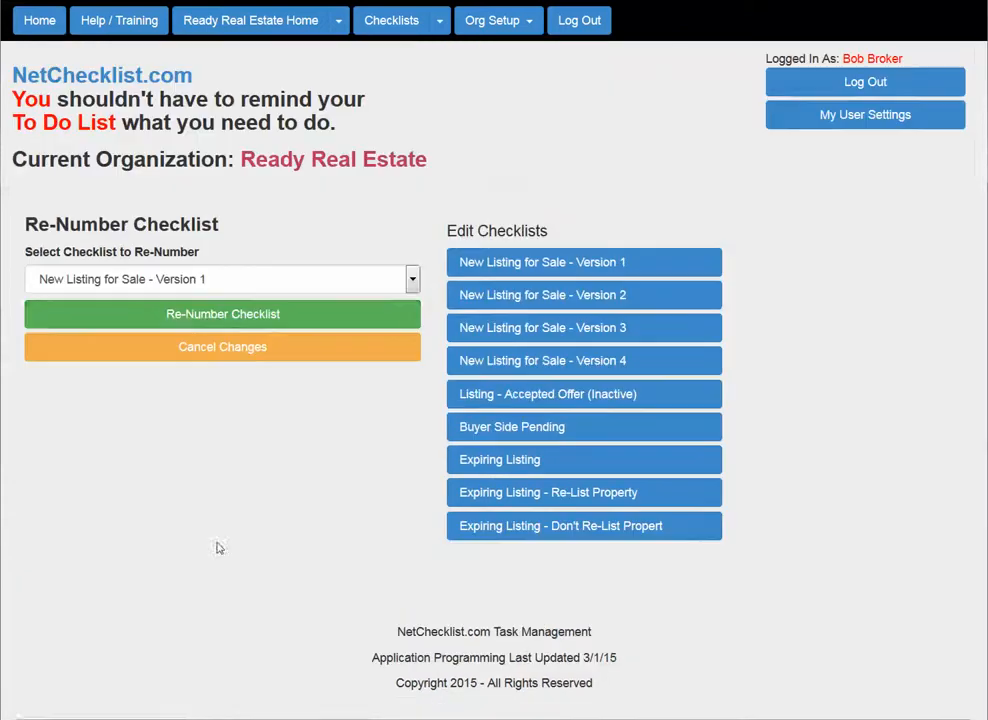
left_click(247, 313)
scroll(340, 586, "down", 3)
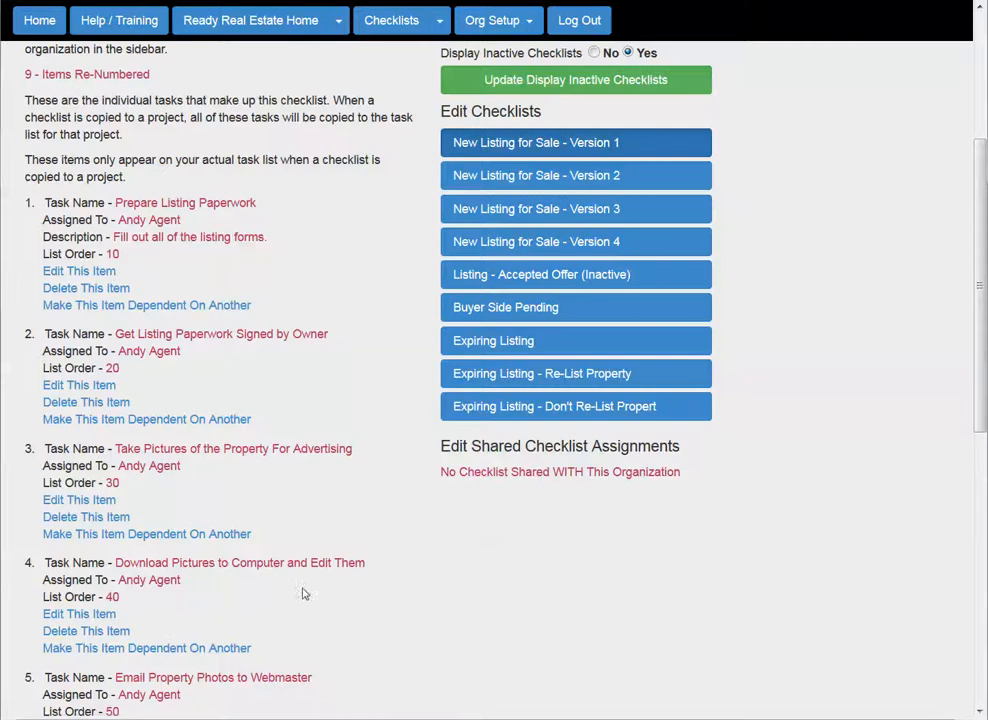
scroll(293, 595, "down", 4)
scroll(210, 550, "down", 3)
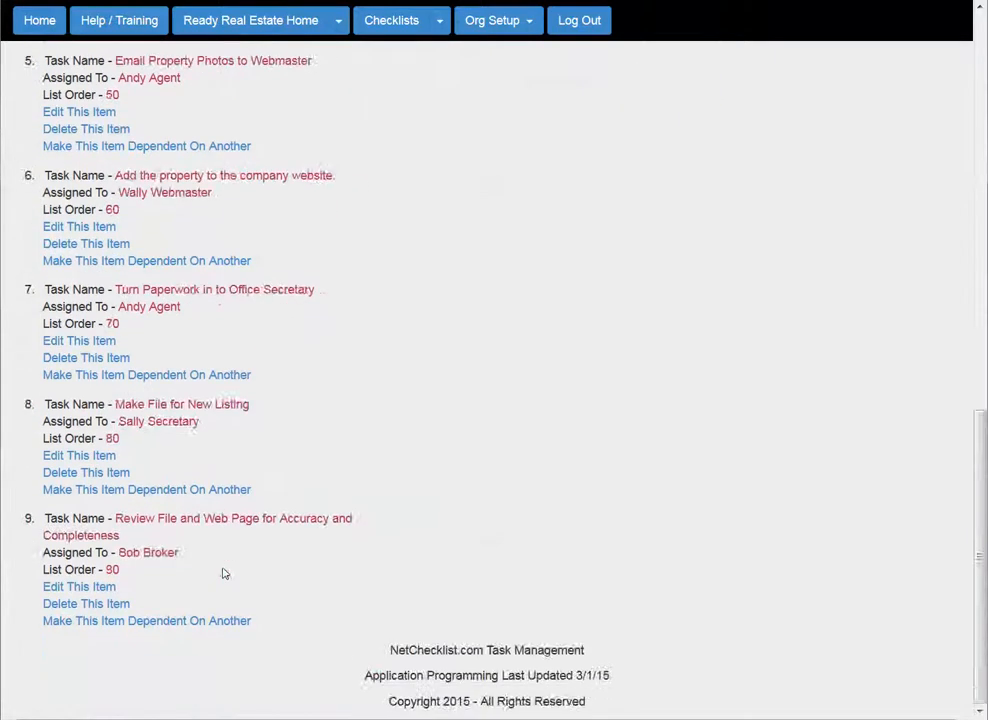
scroll(450, 420, "up", 5)
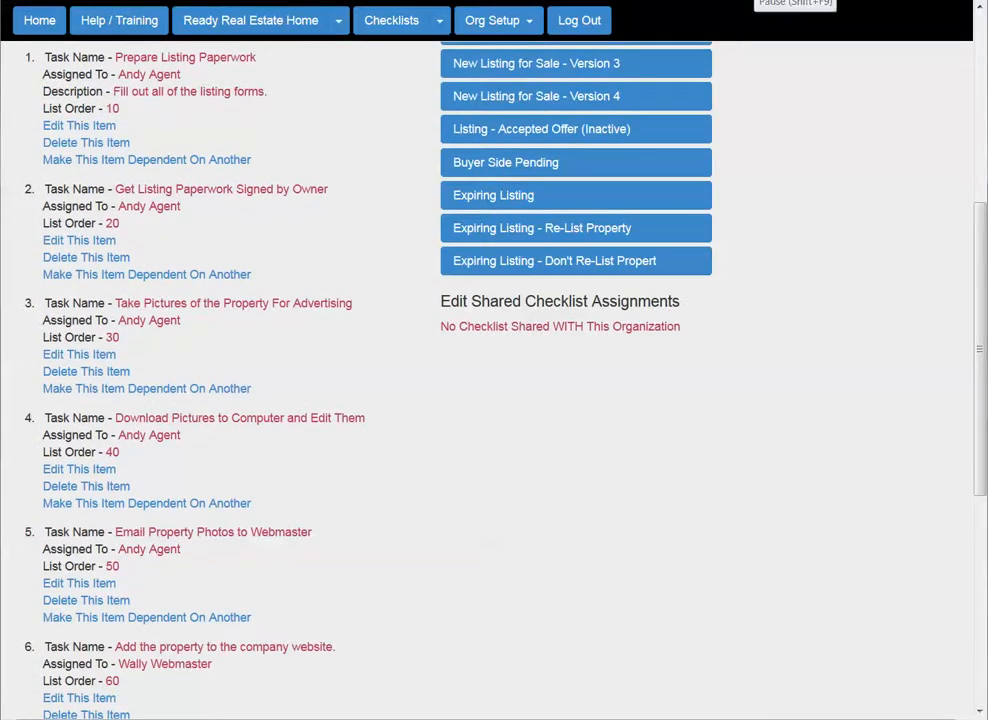